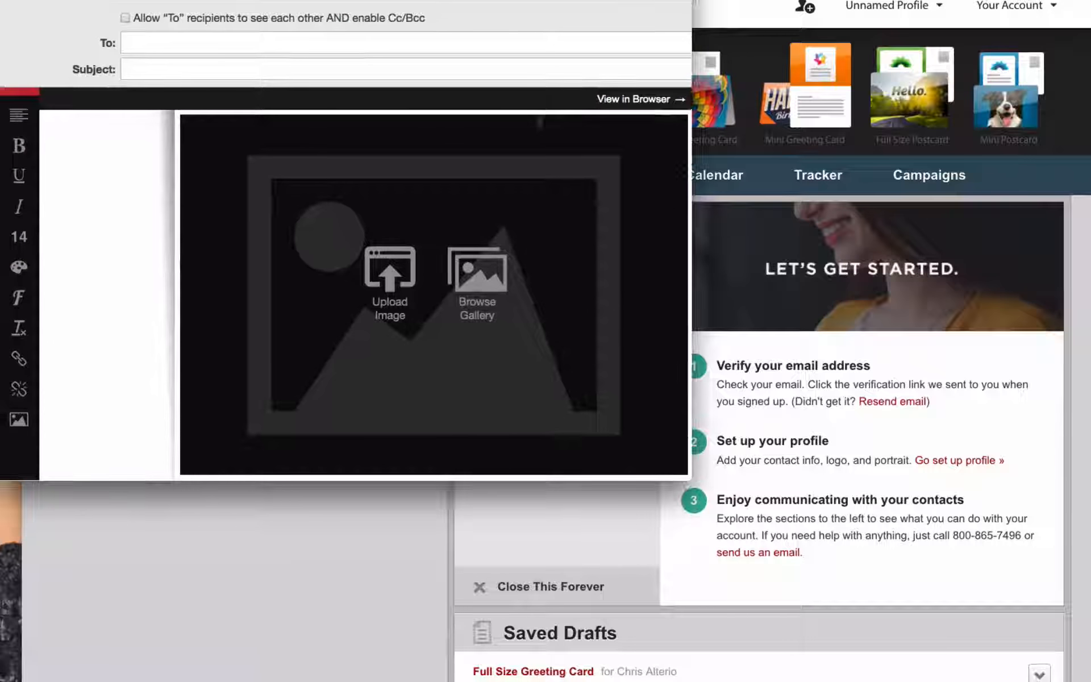
- Replace the placeholder body with the 4th of July message, from "Nothing grabs the attention of a crowd like fireworks." to "I'll be back in touch soon."
left_click_drag(688, 479, 850, 676)
scroll(516, 568, "down", 5)
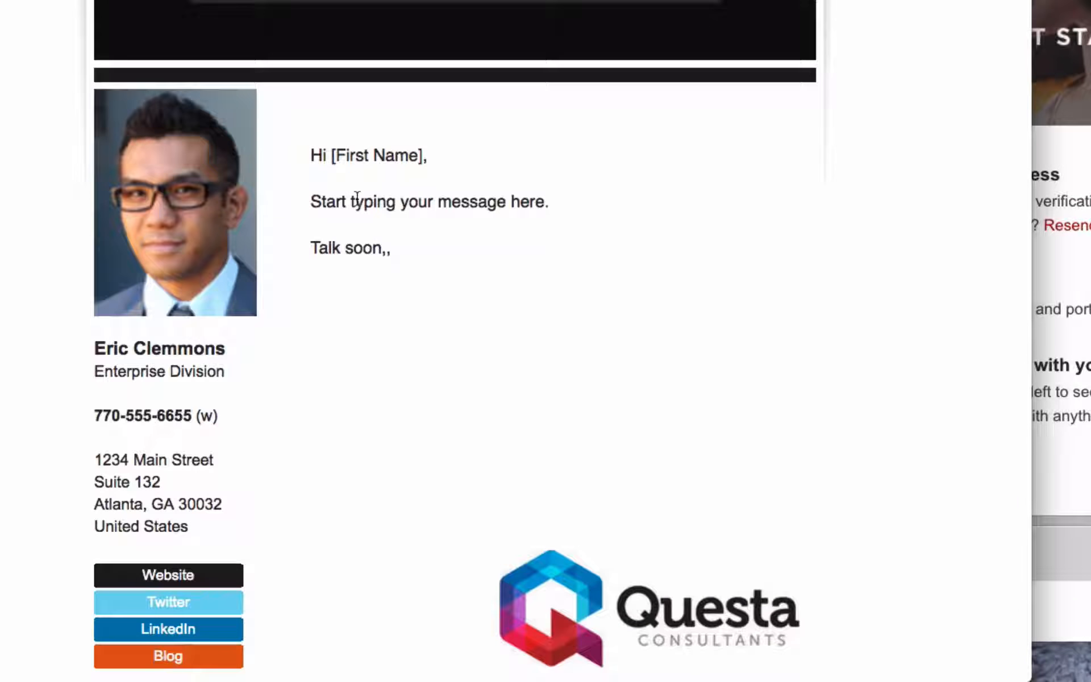
triple_click(378, 384)
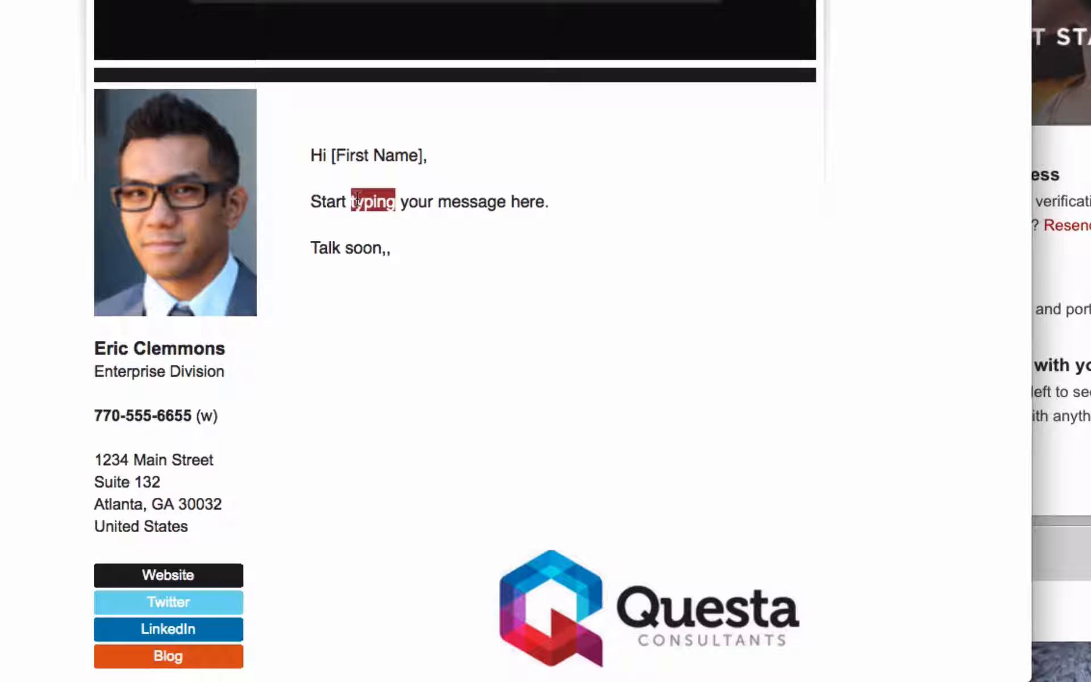
type("No")
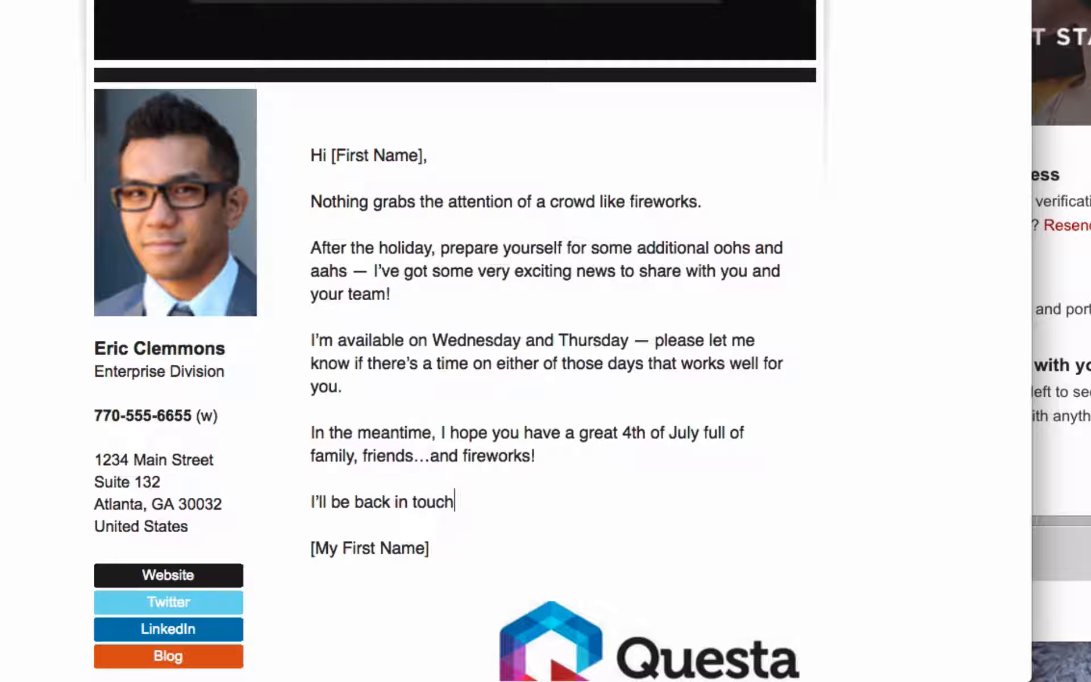
type("soon.")
scroll(454, 341, "down", 2)
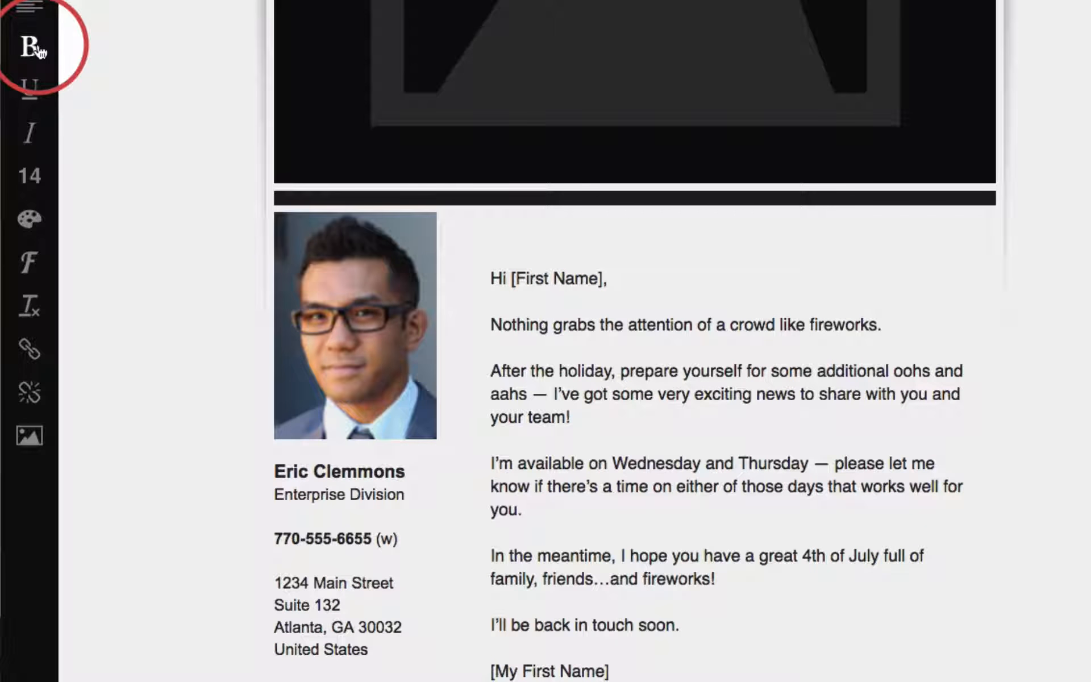
- Make the "Hi [First Name]," greeting and the phrase "I'm available on Wednesday and Thursday" bold
left_click_drag(607, 277, 455, 273)
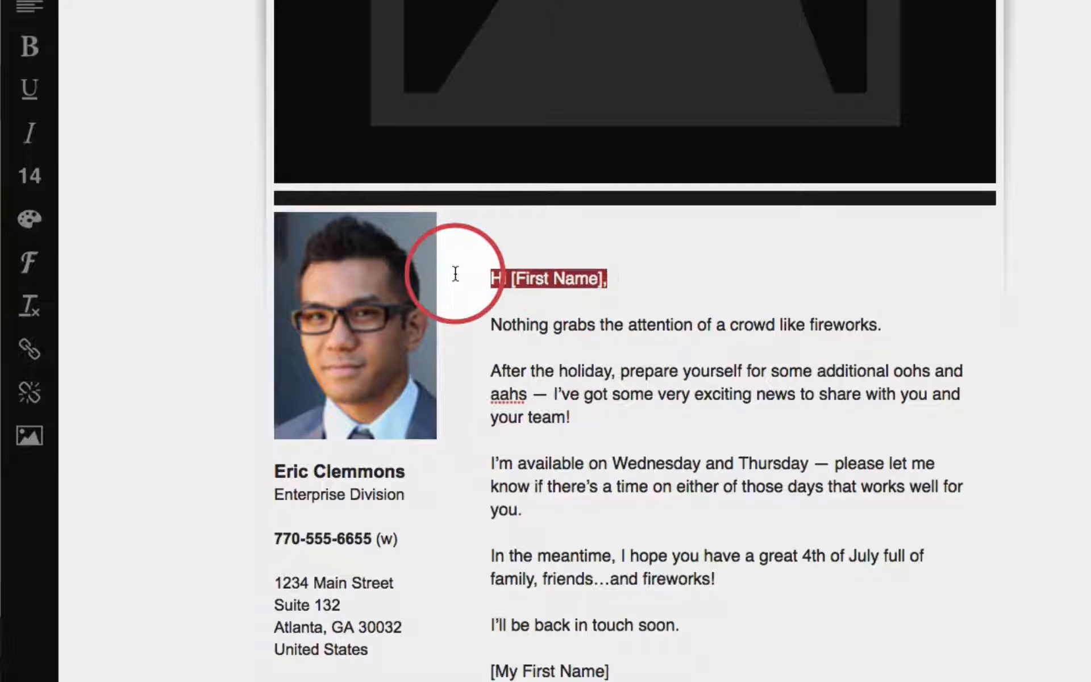
left_click(29, 45)
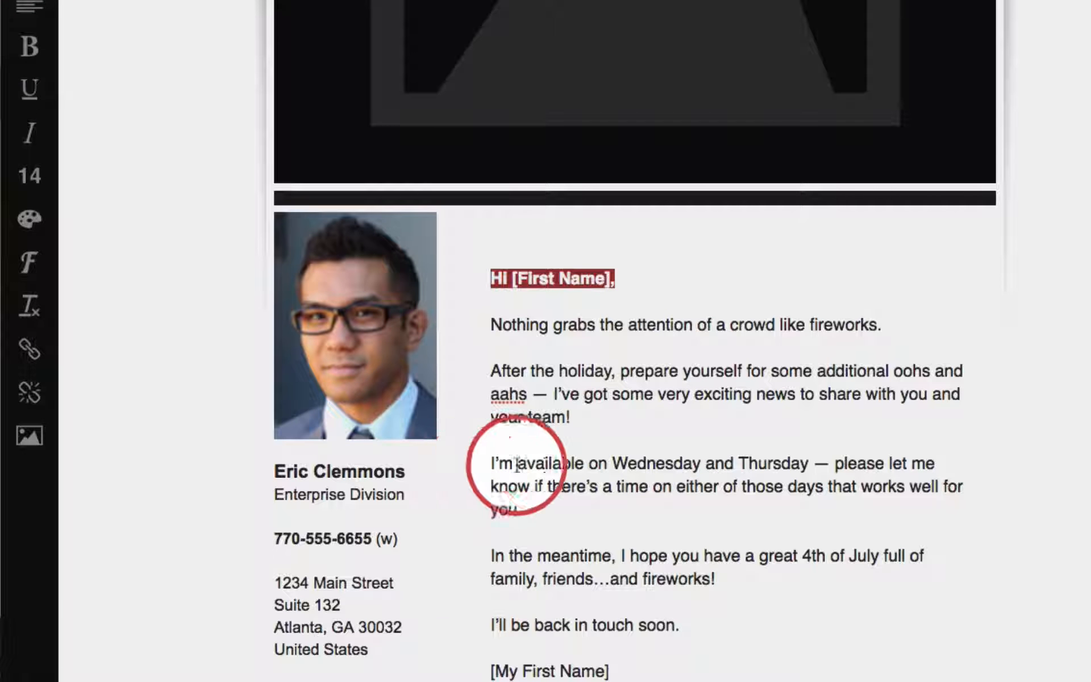
left_click_drag(490, 462, 798, 466)
left_click(31, 46)
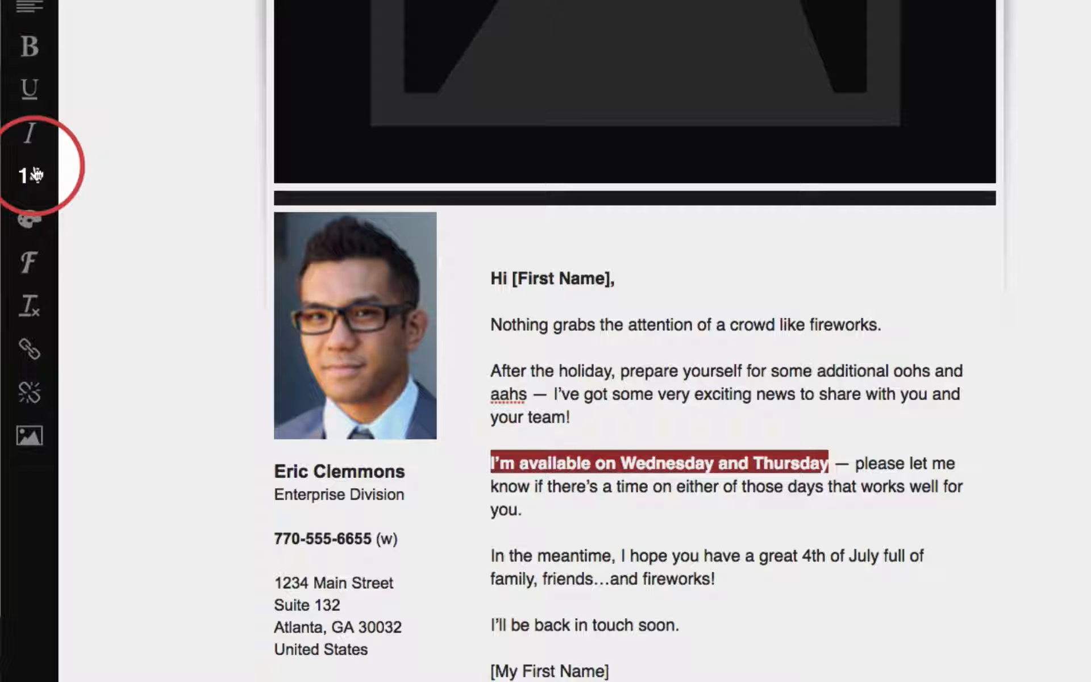
- Set the font size of the message body to 16
left_click(614, 492)
left_click(31, 175)
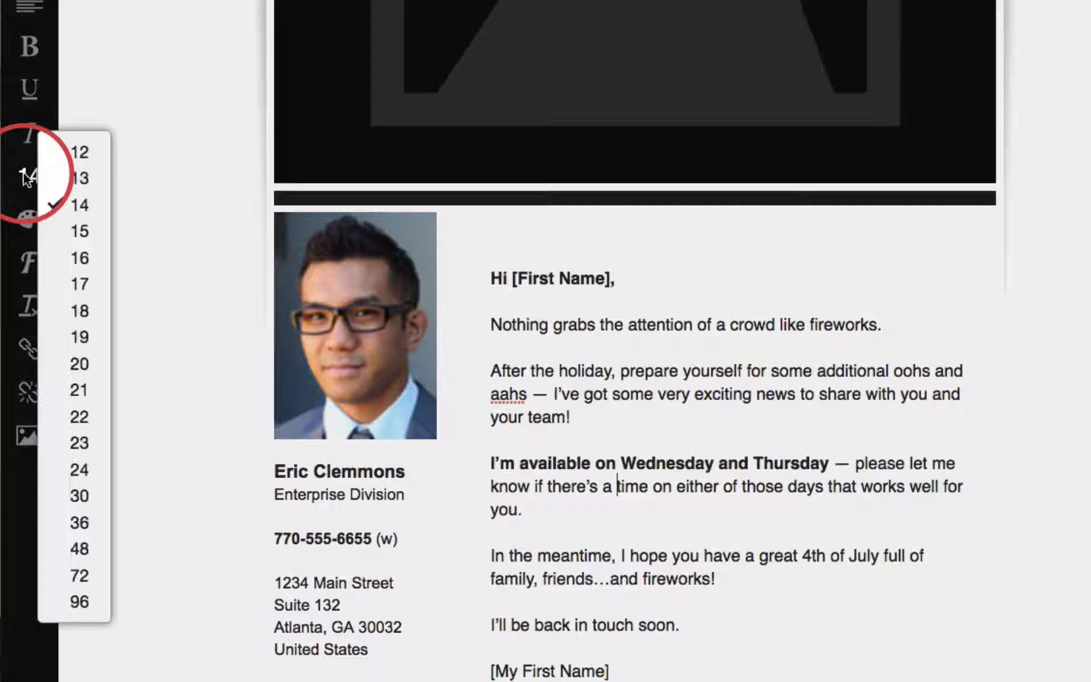
left_click(73, 257)
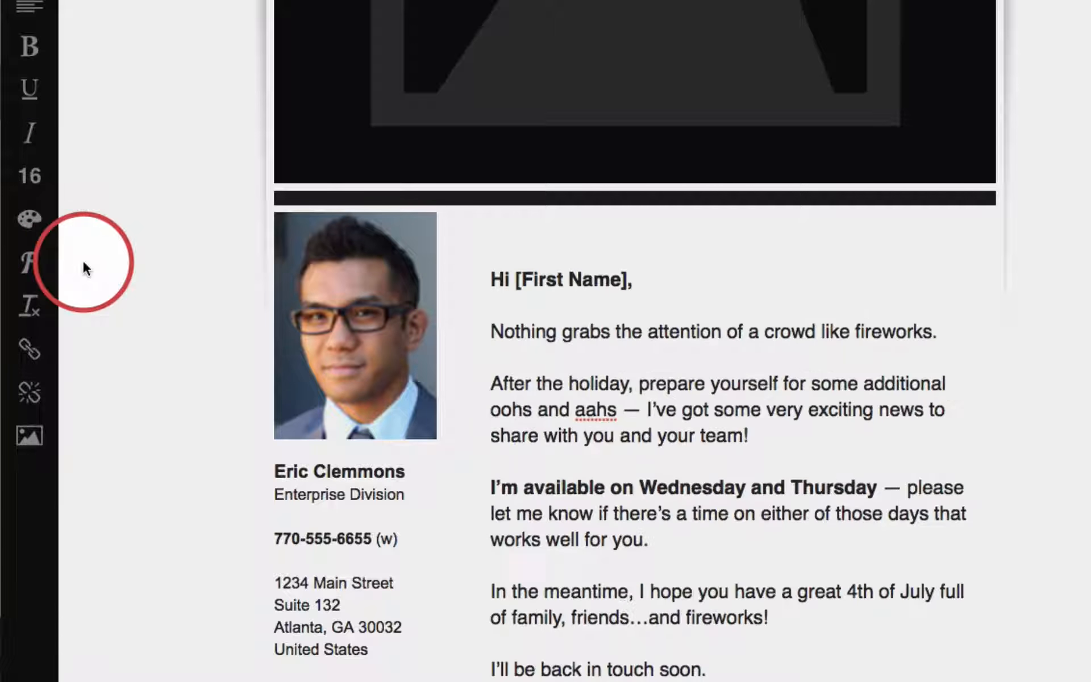
left_click(28, 260)
left_click(29, 219)
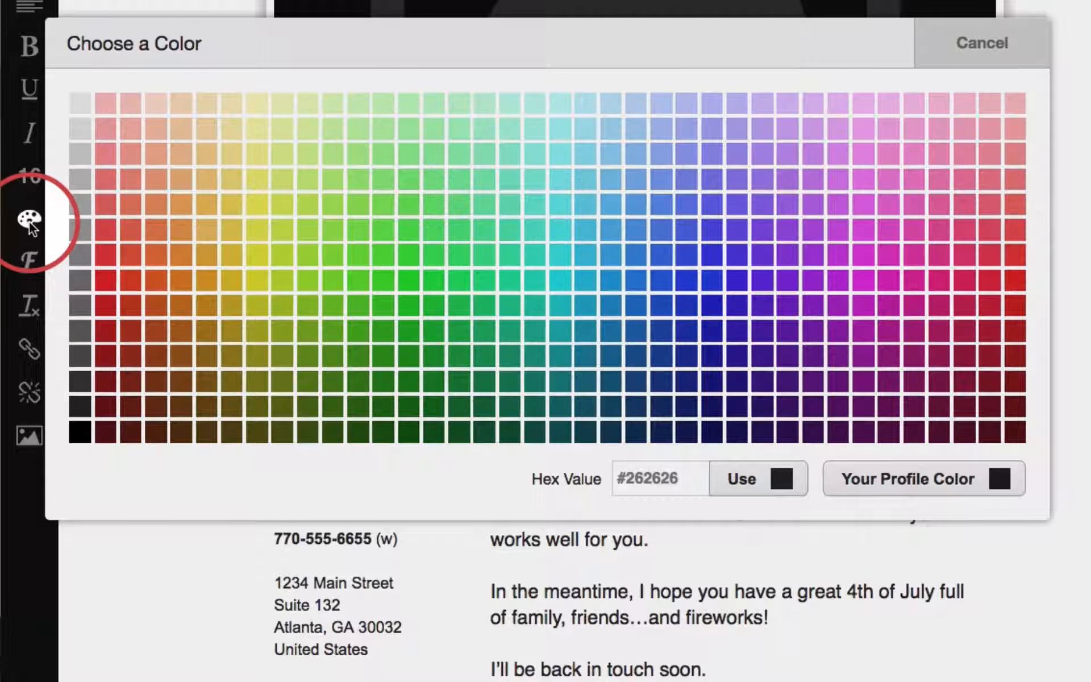
left_click(114, 544)
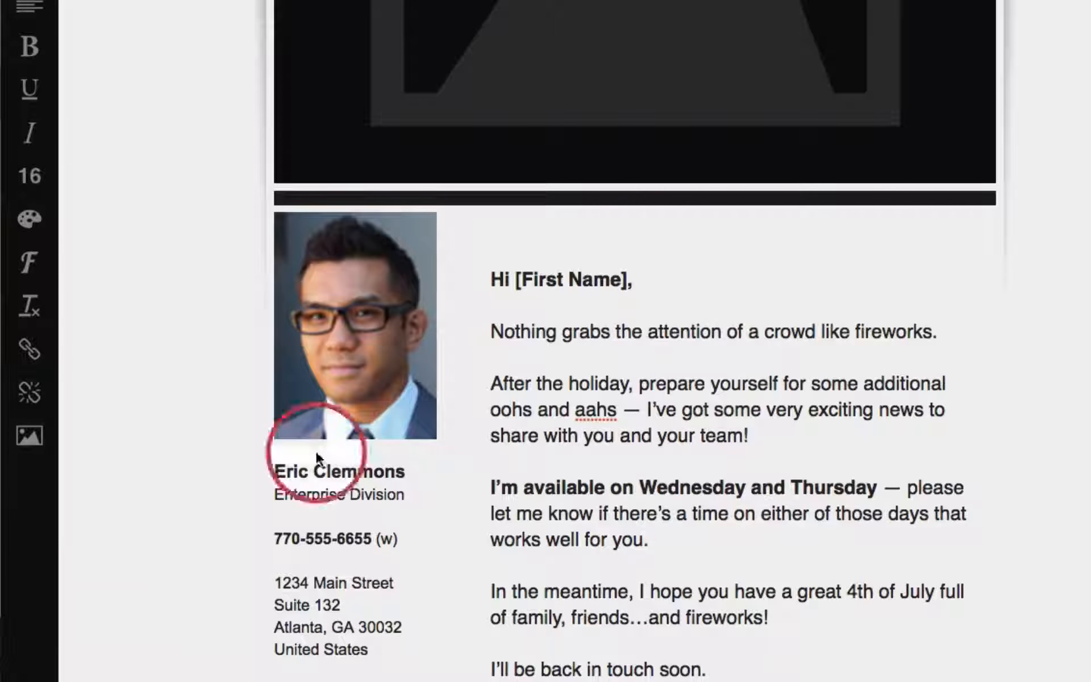
- Add the Ribbon design from the 4th of July gallery to the second message paragraph and align it right
left_click(721, 384)
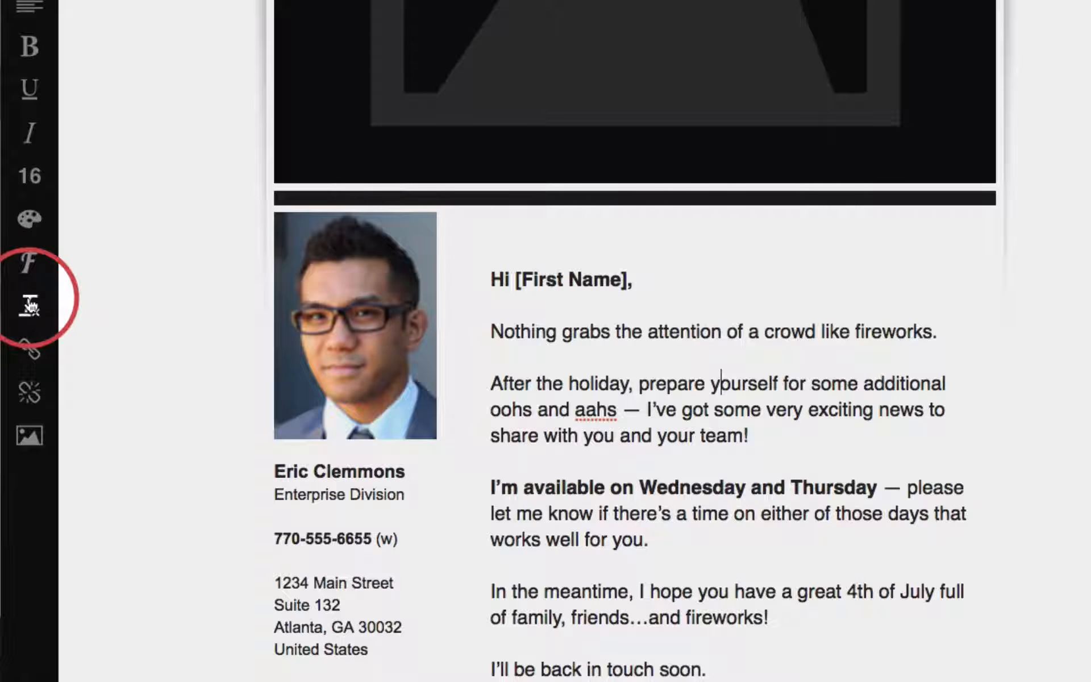
left_click(33, 441)
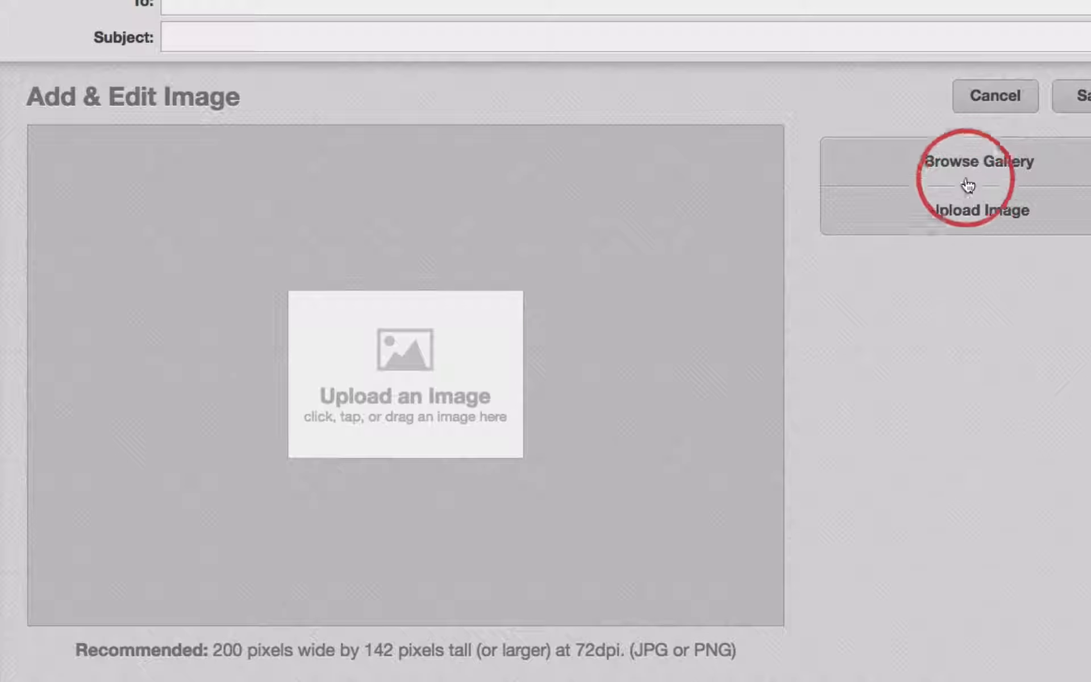
left_click(972, 165)
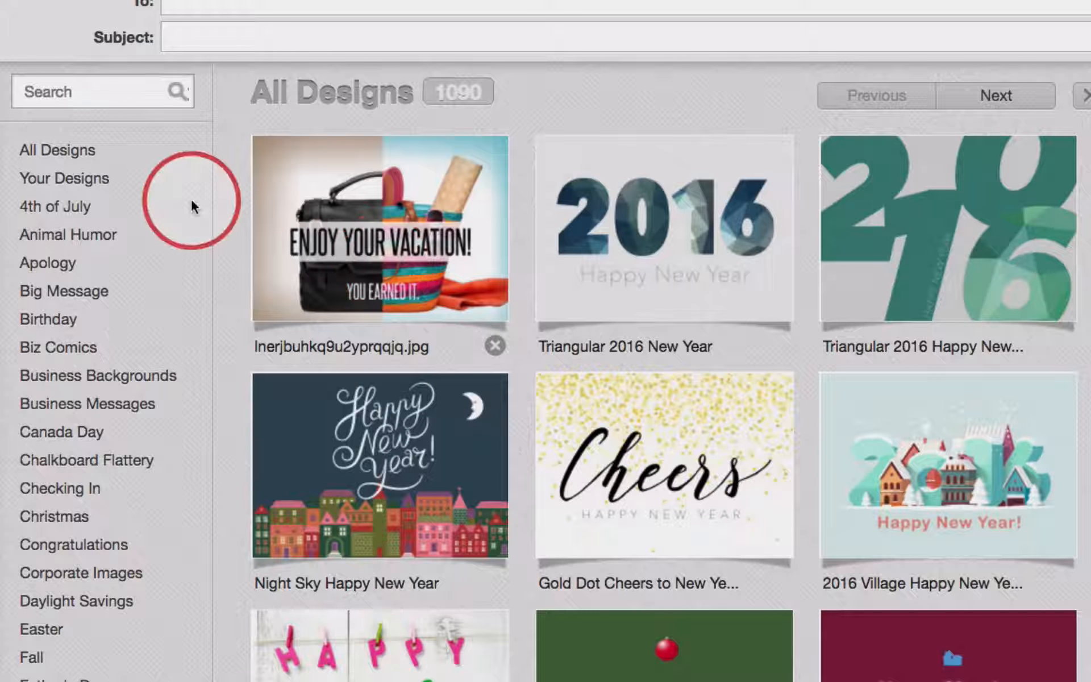
left_click(48, 210)
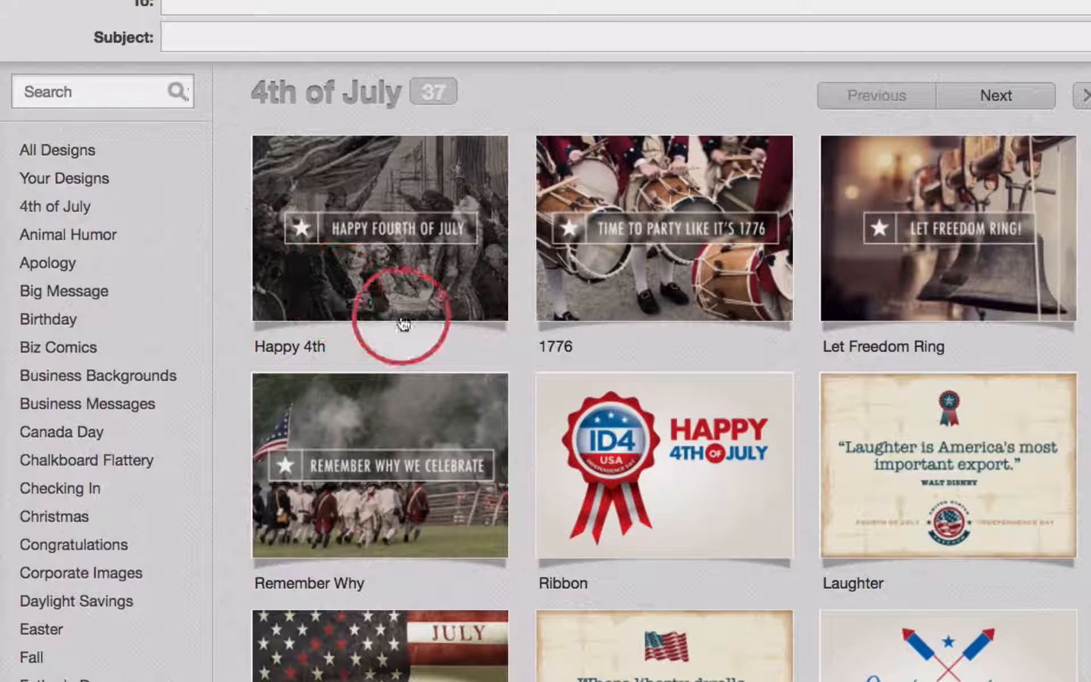
left_click(665, 487)
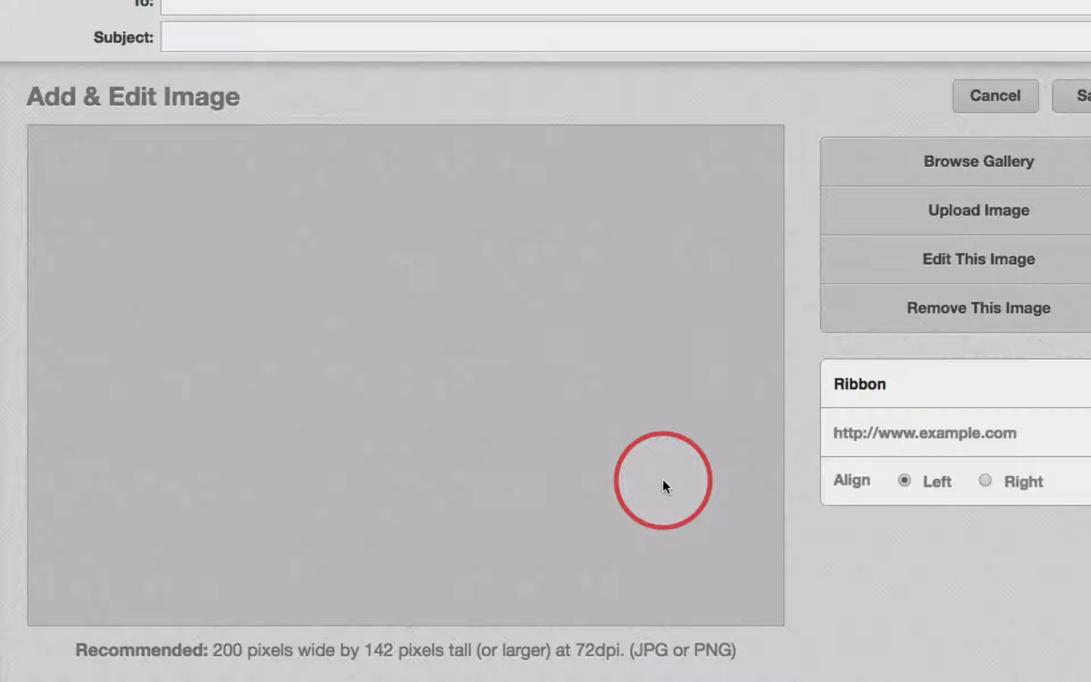
left_click(983, 481)
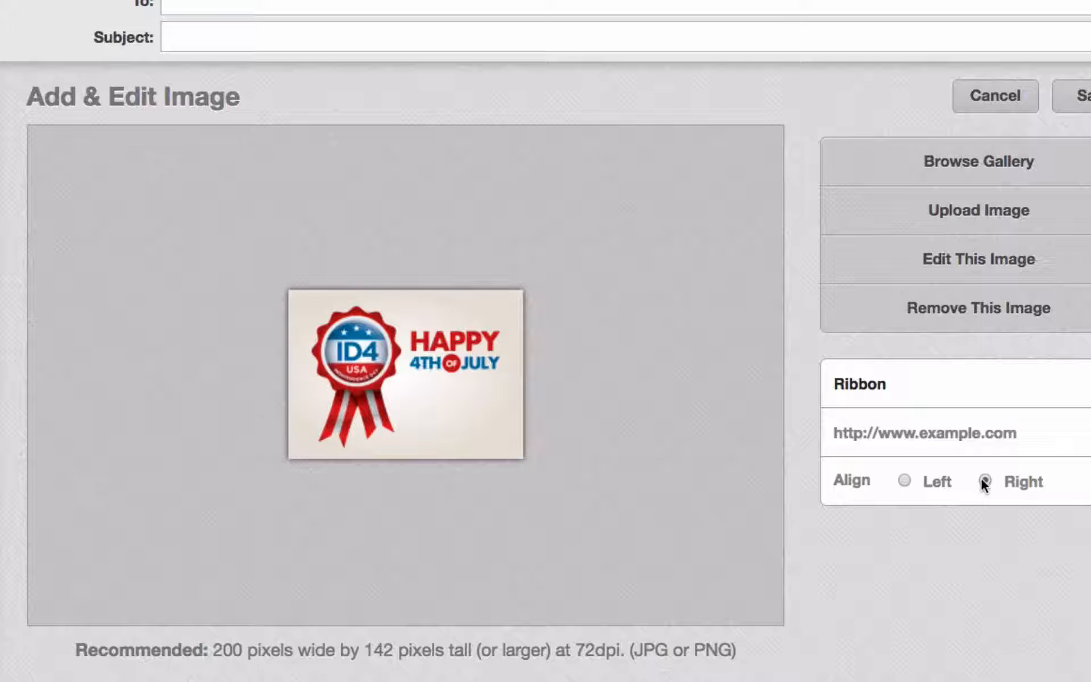
- Edit the ribbon image, adding the recipient's first name and an exclamation mark as text beneath "Happy 4th of July"
left_click(1040, 265)
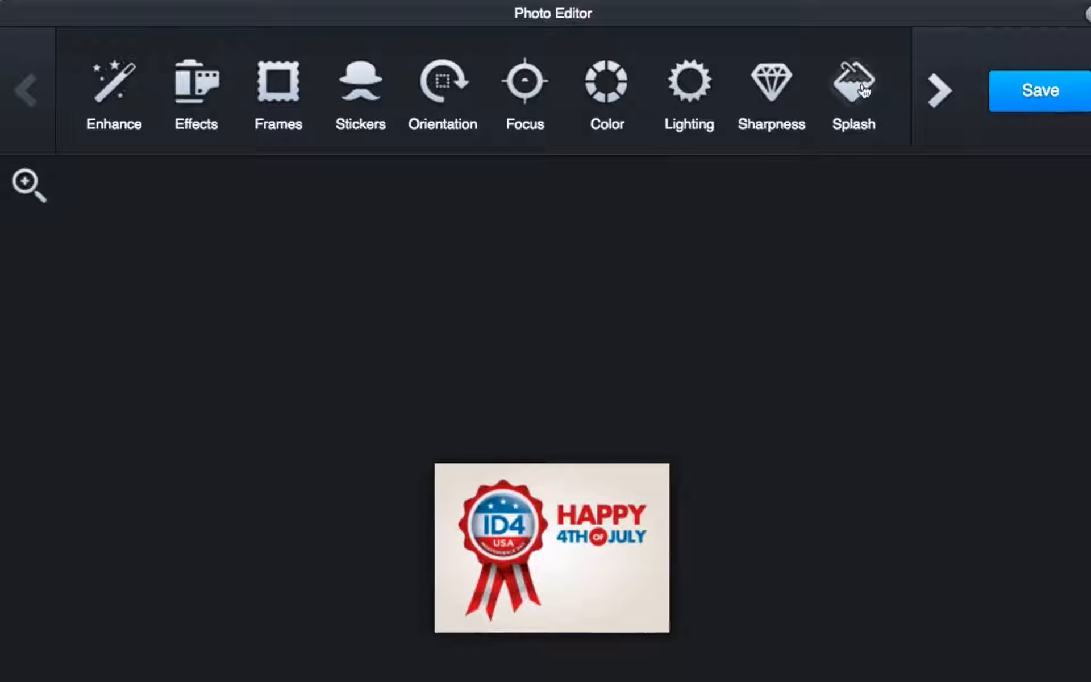
left_click(938, 91)
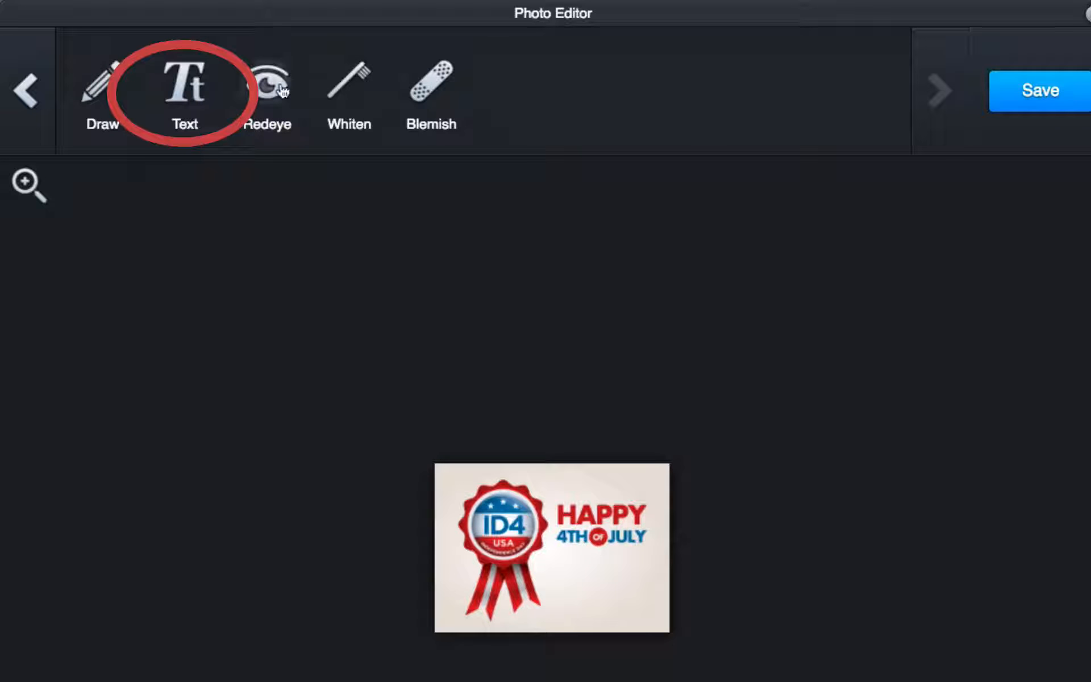
left_click(188, 88)
left_click(579, 519)
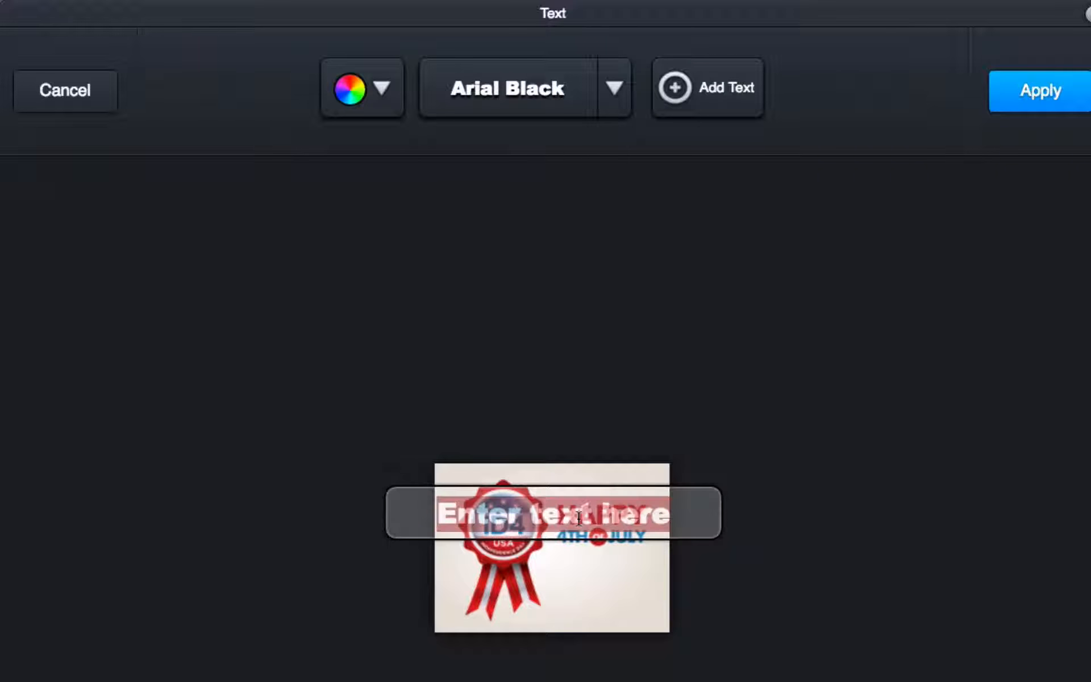
type("Tim")
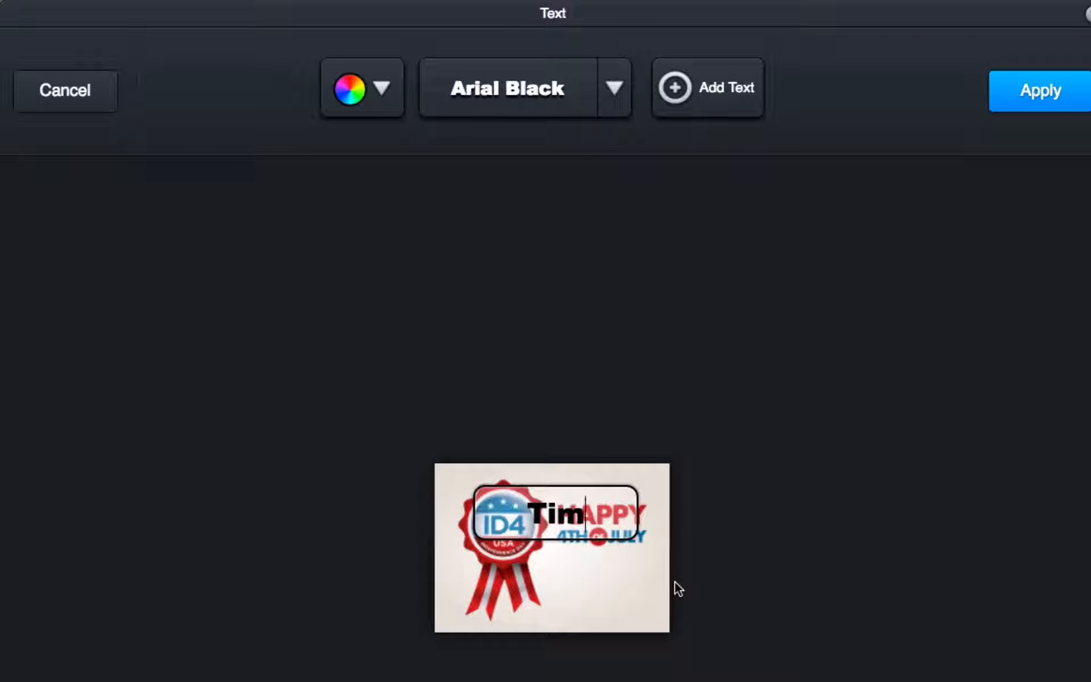
left_click_drag(567, 516, 606, 571)
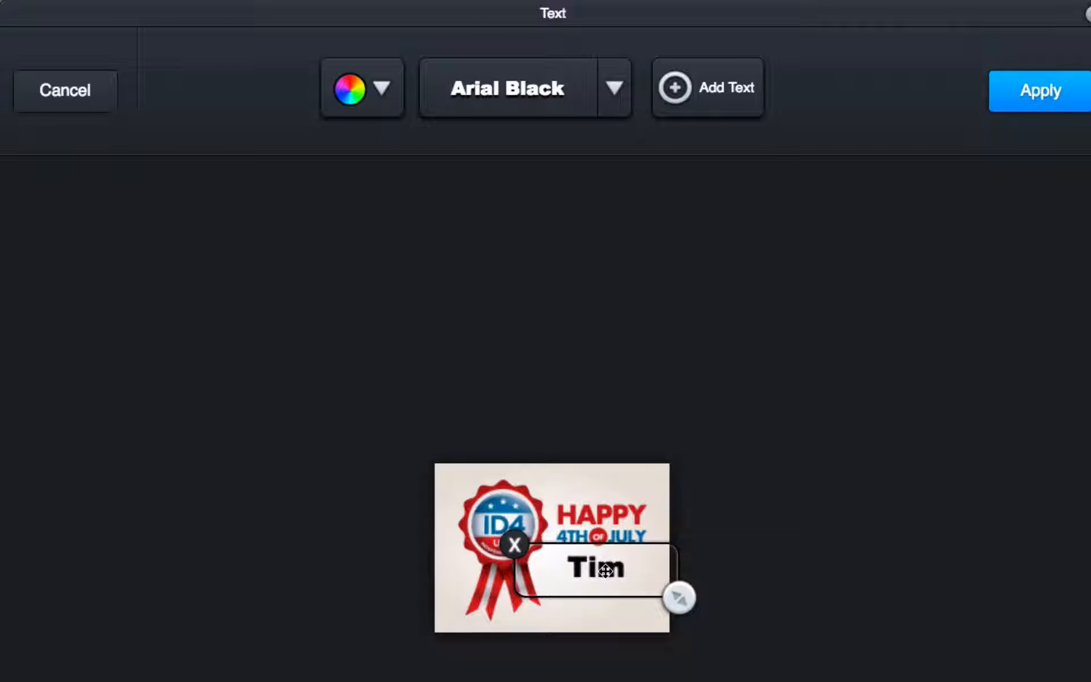
left_click(606, 571)
type("!")
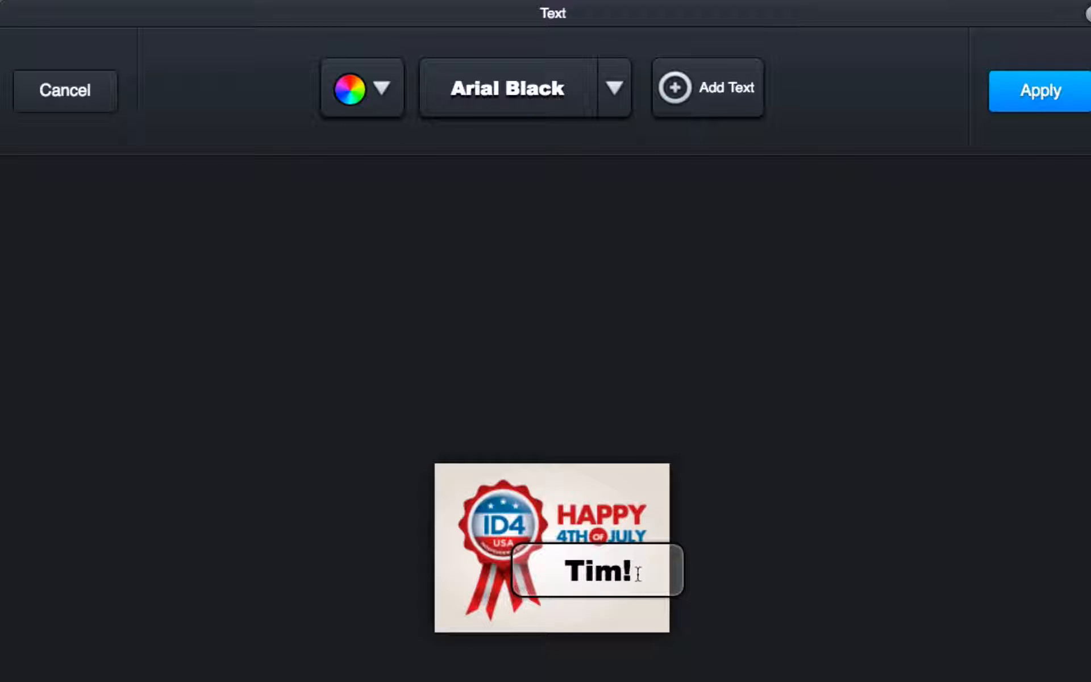
- Format the name text on the ribbon image in the Fredoka One font and colour it red
left_click(616, 96)
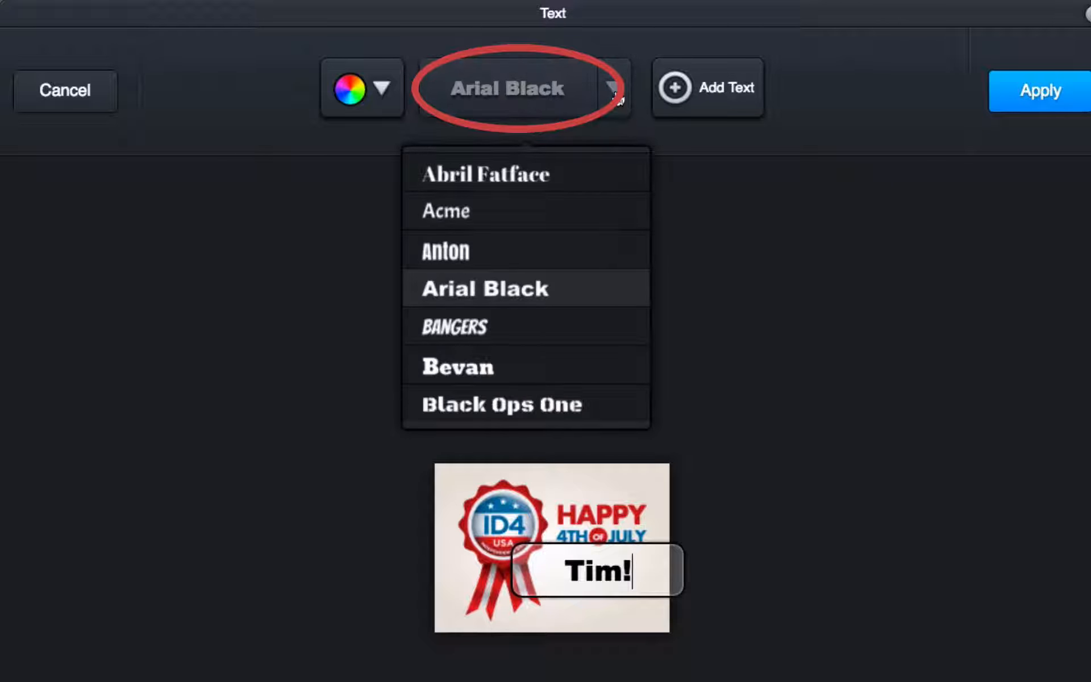
scroll(524, 255, "down", 12)
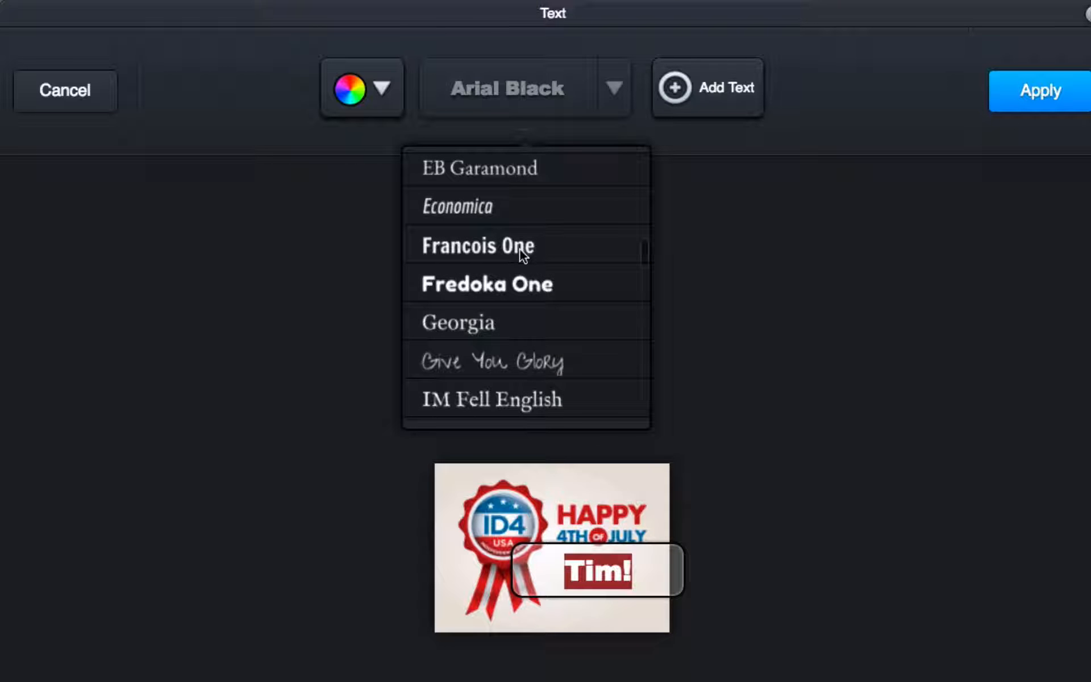
left_click(515, 287)
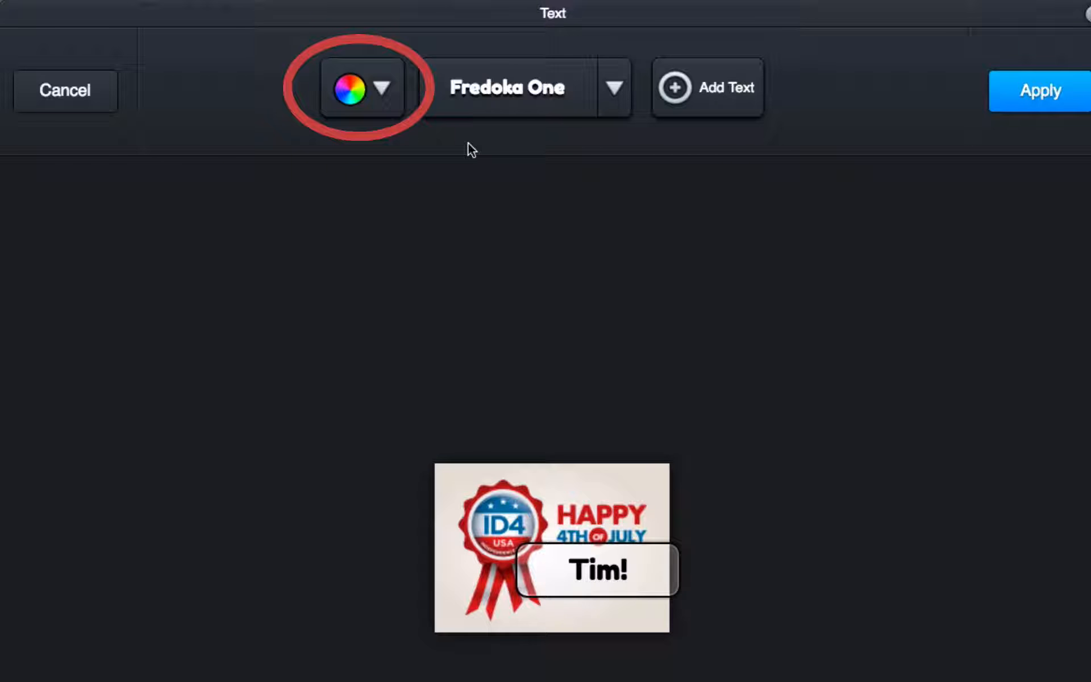
left_click(390, 94)
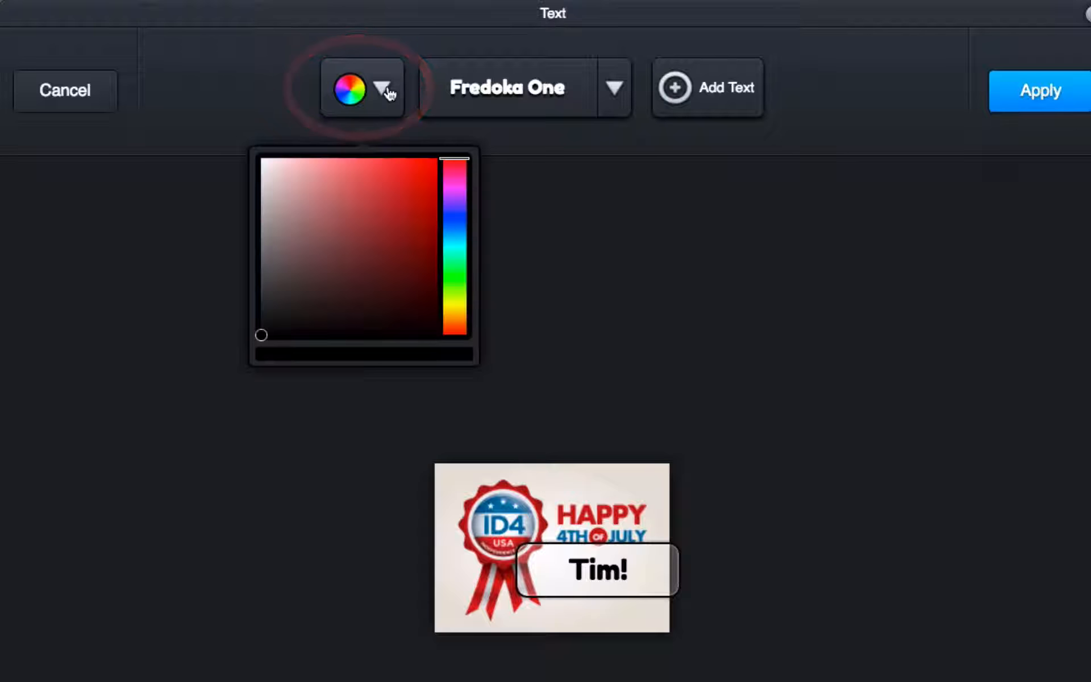
left_click(404, 178)
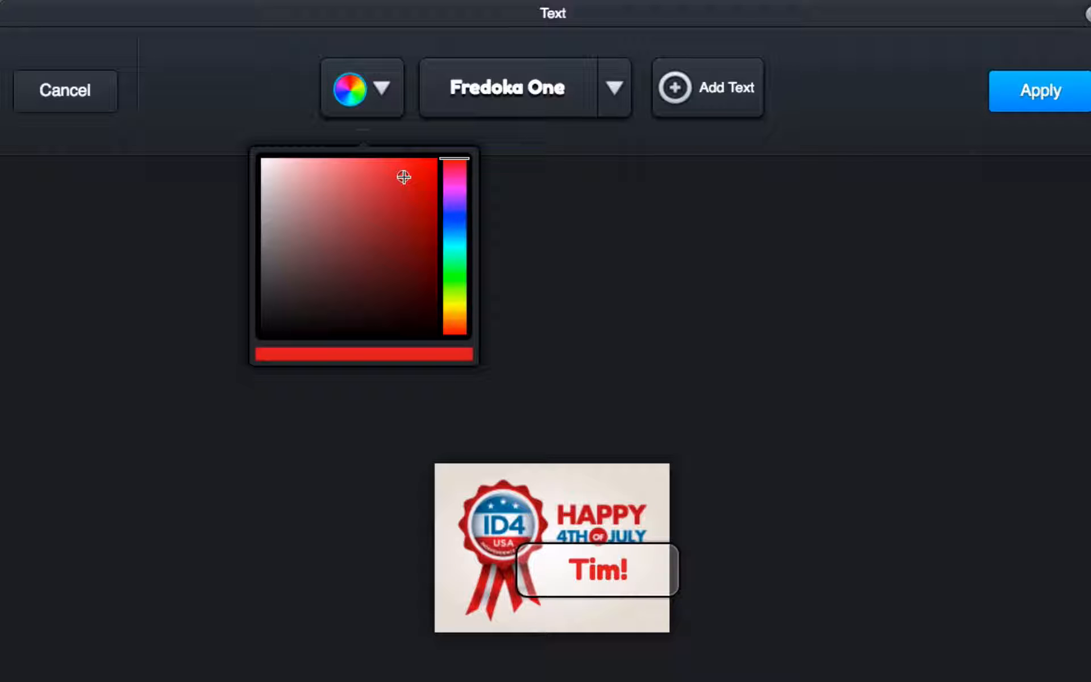
left_click(684, 444)
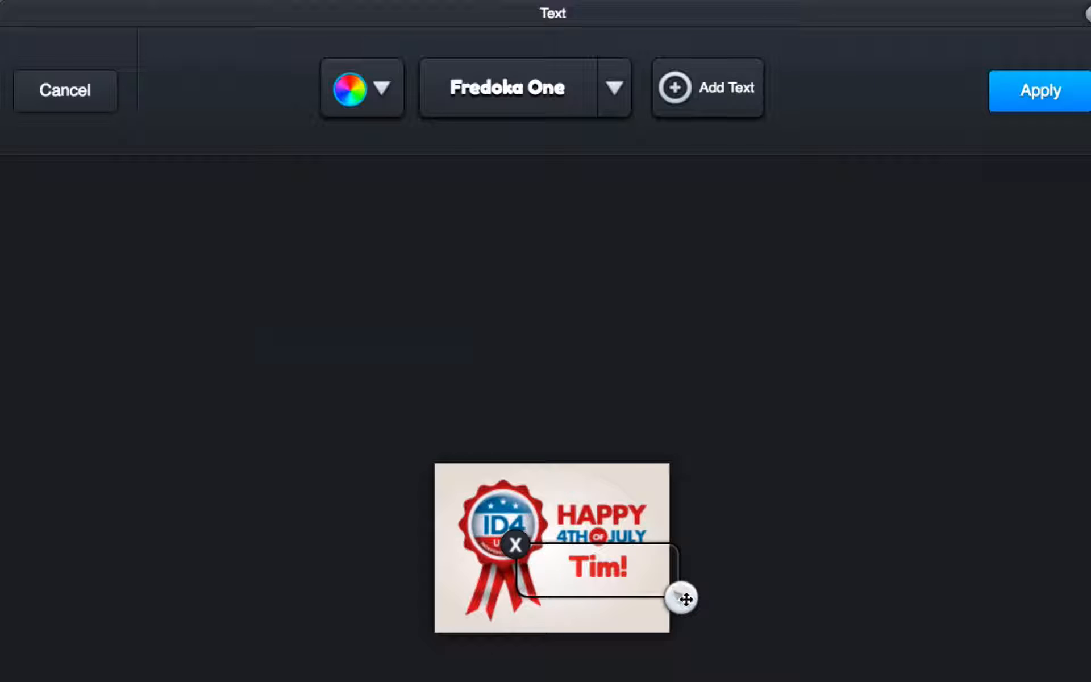
- Enlarge the red name text, position it beneath the "Happy 4th of July" lettering and apply the changes to the image
left_click_drag(686, 599, 722, 613)
left_click_drag(588, 565, 592, 575)
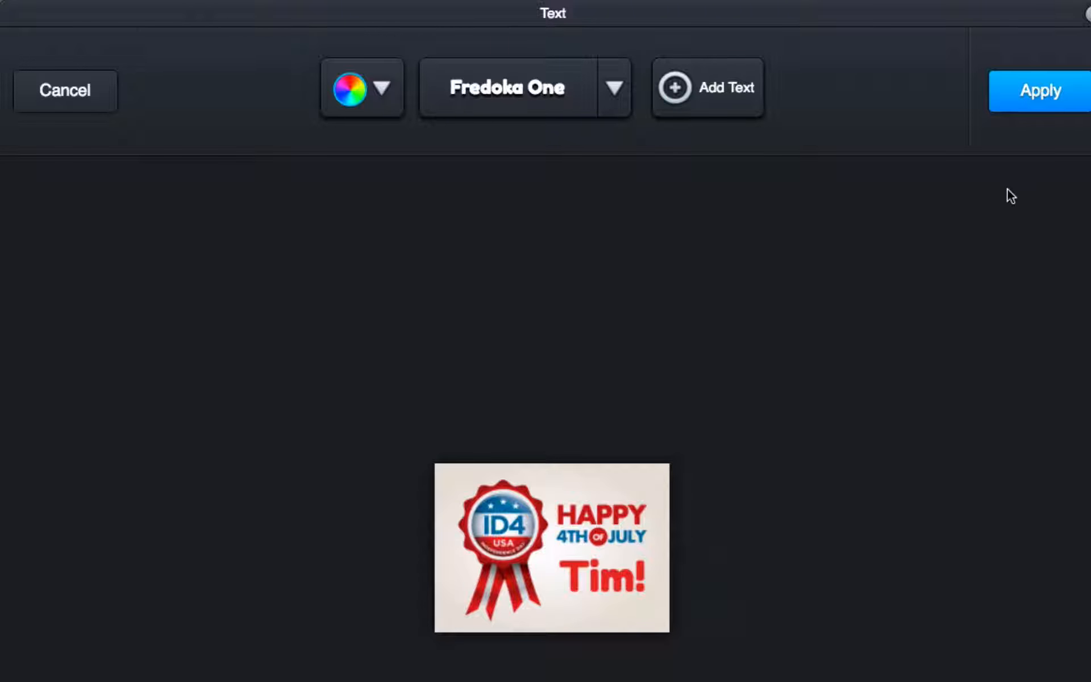
left_click(1047, 97)
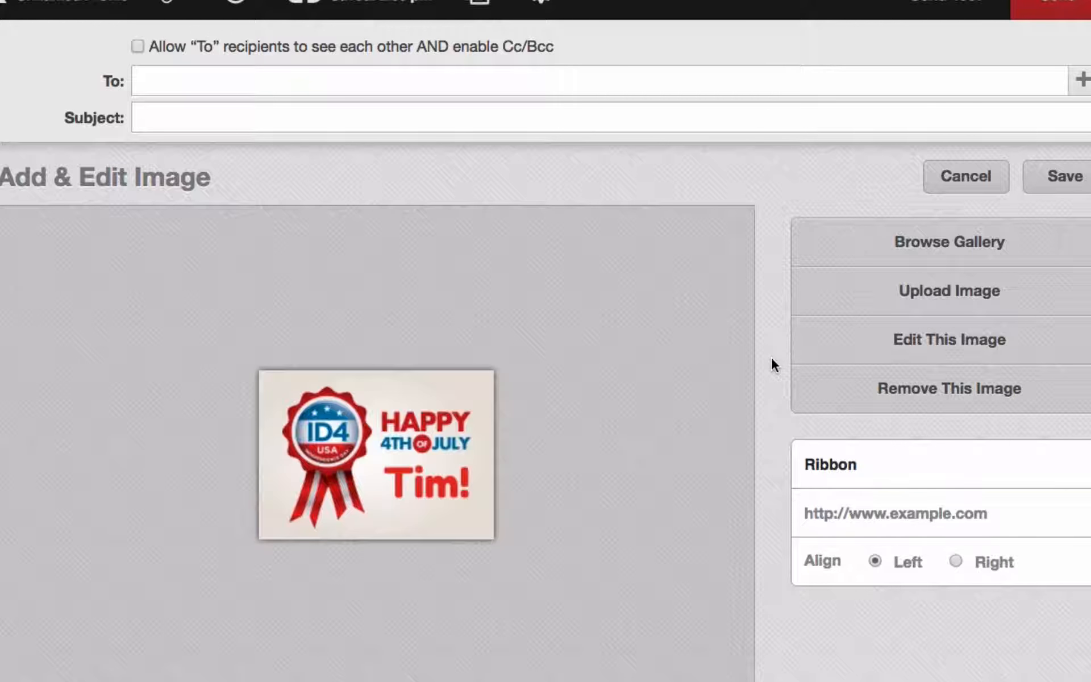
- Save the personalised ribbon image into the email message without a web link
left_click(864, 515)
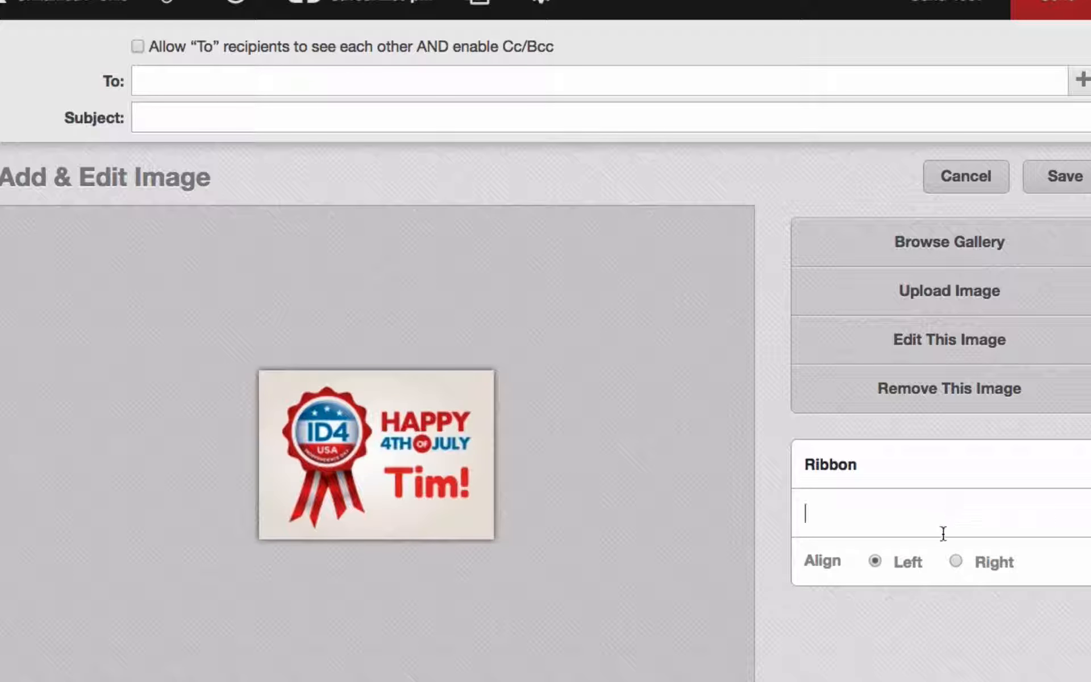
left_click(946, 626)
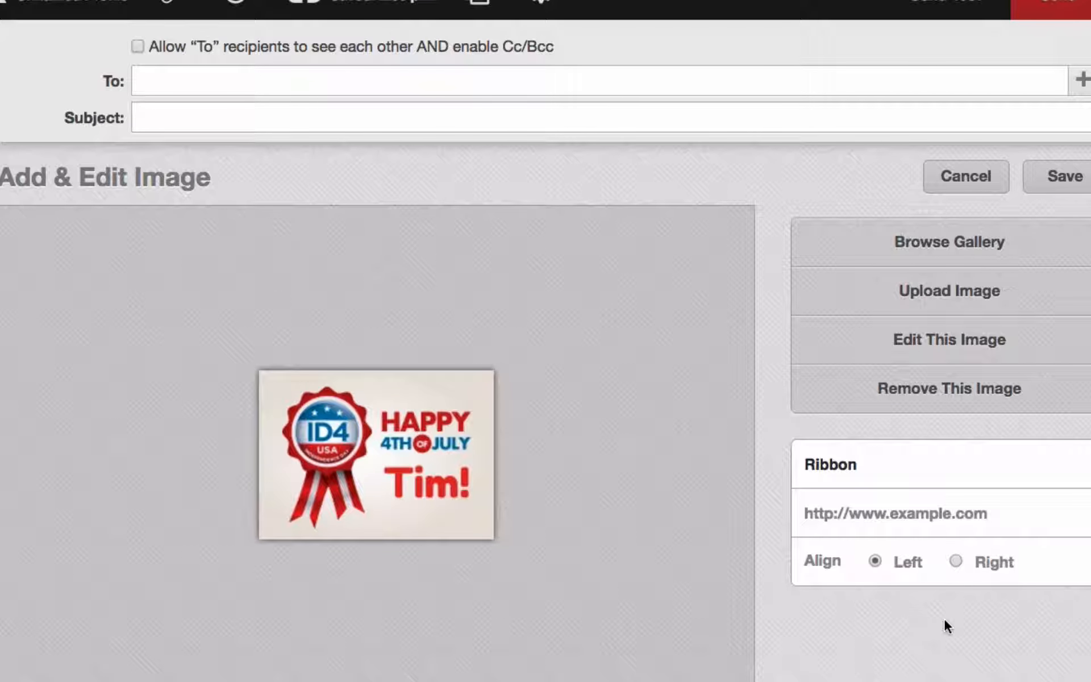
left_click(1079, 188)
scroll(850, 668, "down", 3)
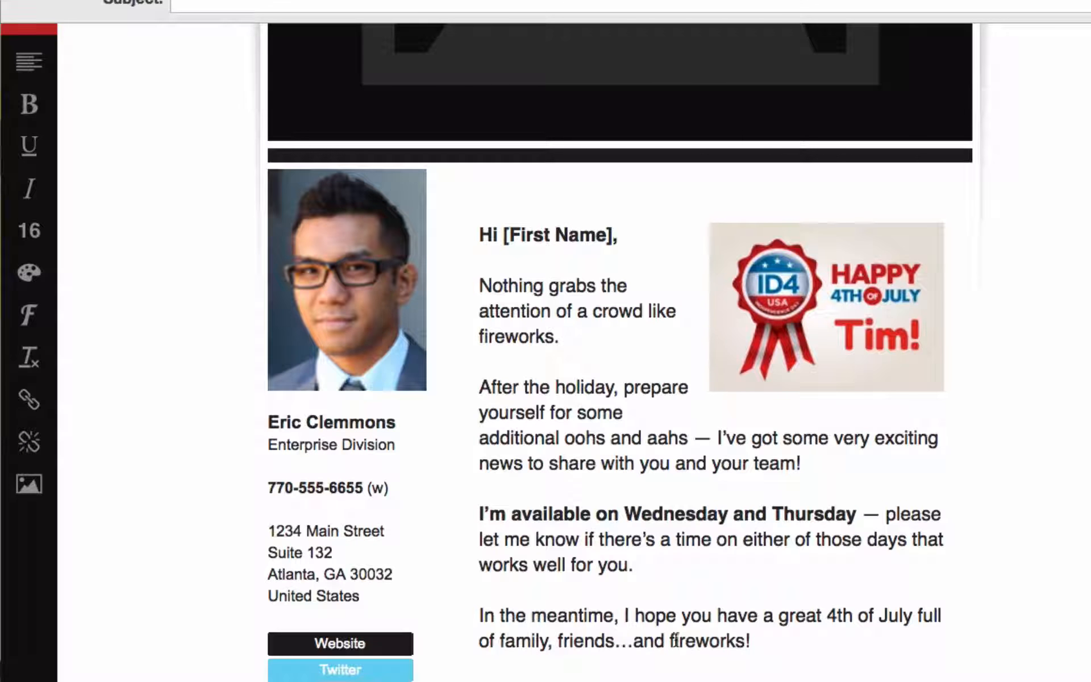
left_click_drag(670, 640, 743, 650)
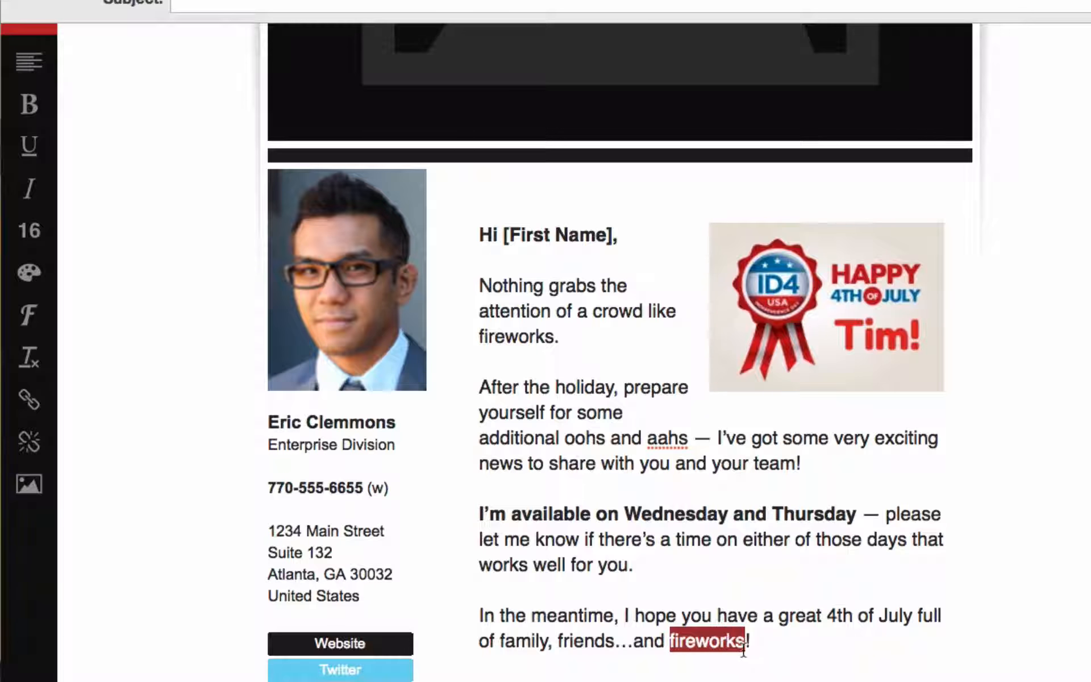
left_click(27, 400)
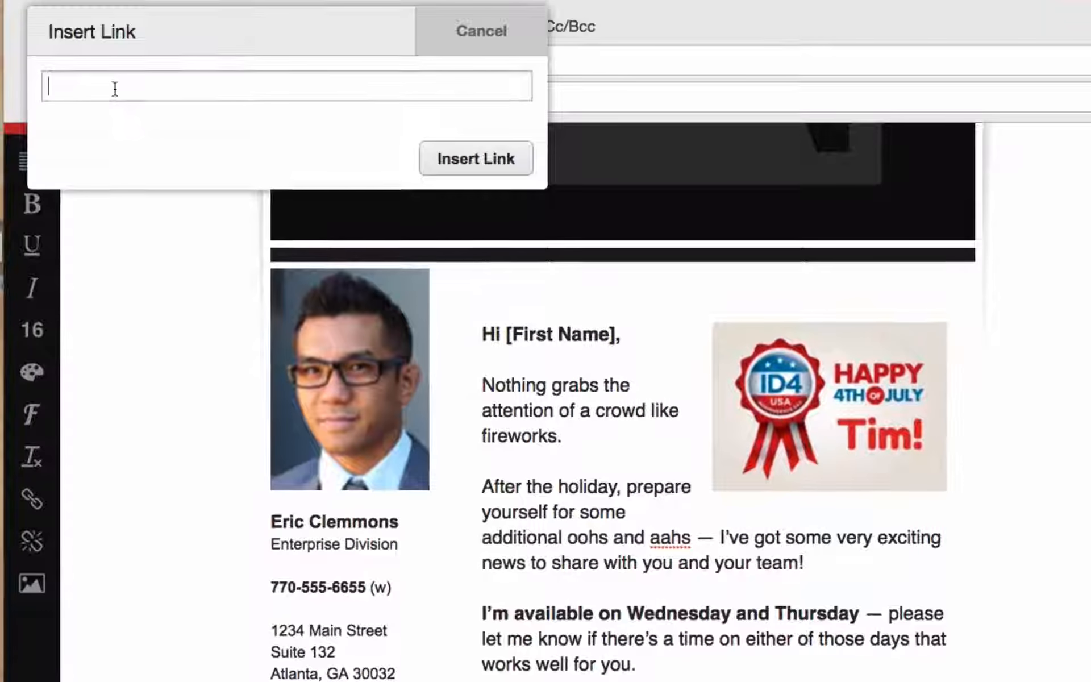
type("www.fireworks.com")
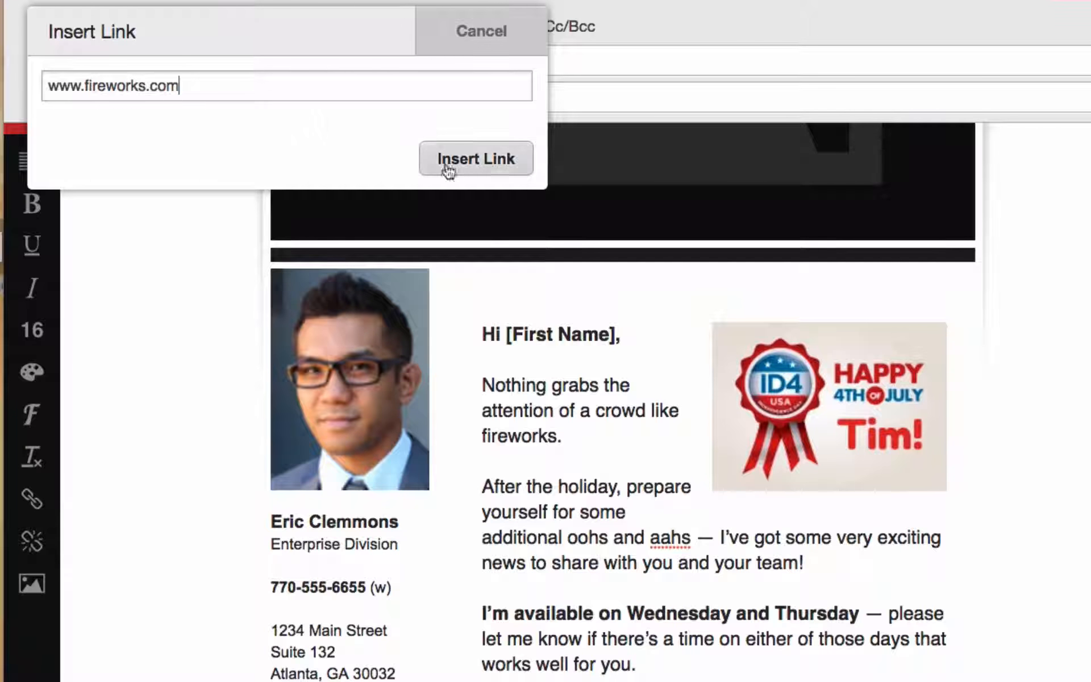
left_click(498, 164)
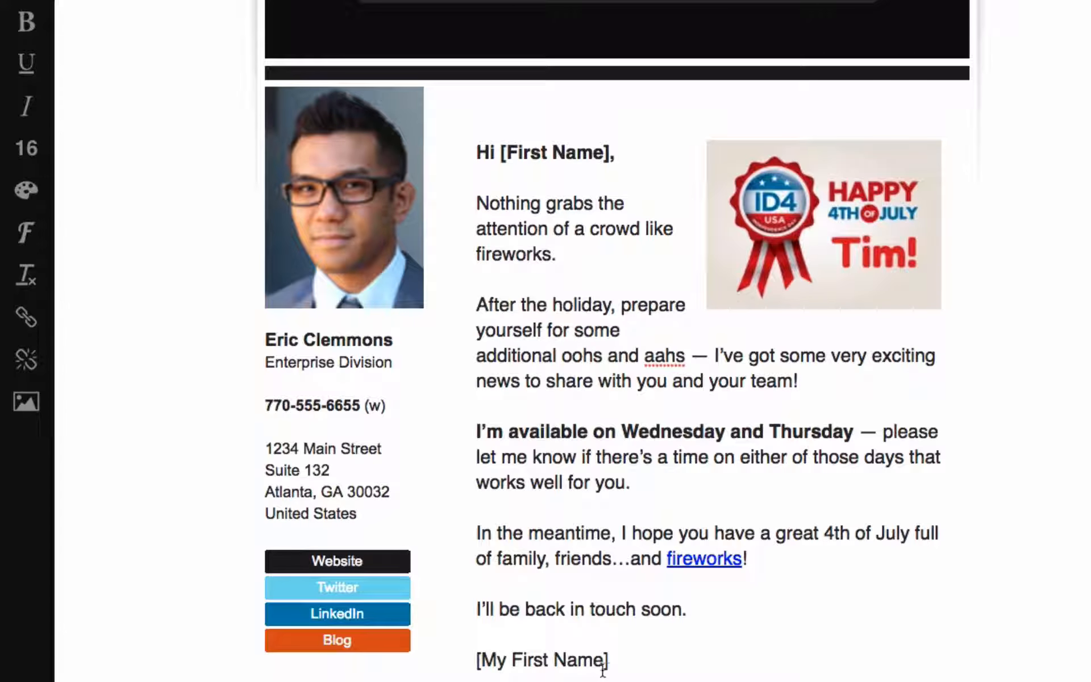
- Make the [My First Name] tag in the email's sign-off bold
left_click_drag(617, 659, 463, 663)
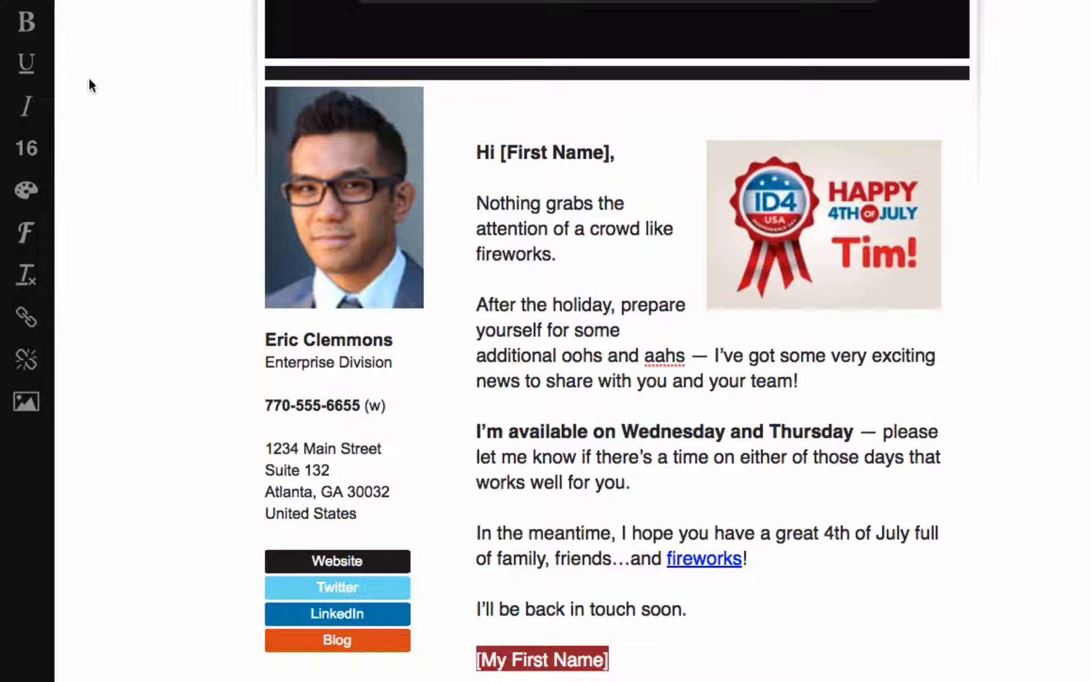
left_click(27, 22)
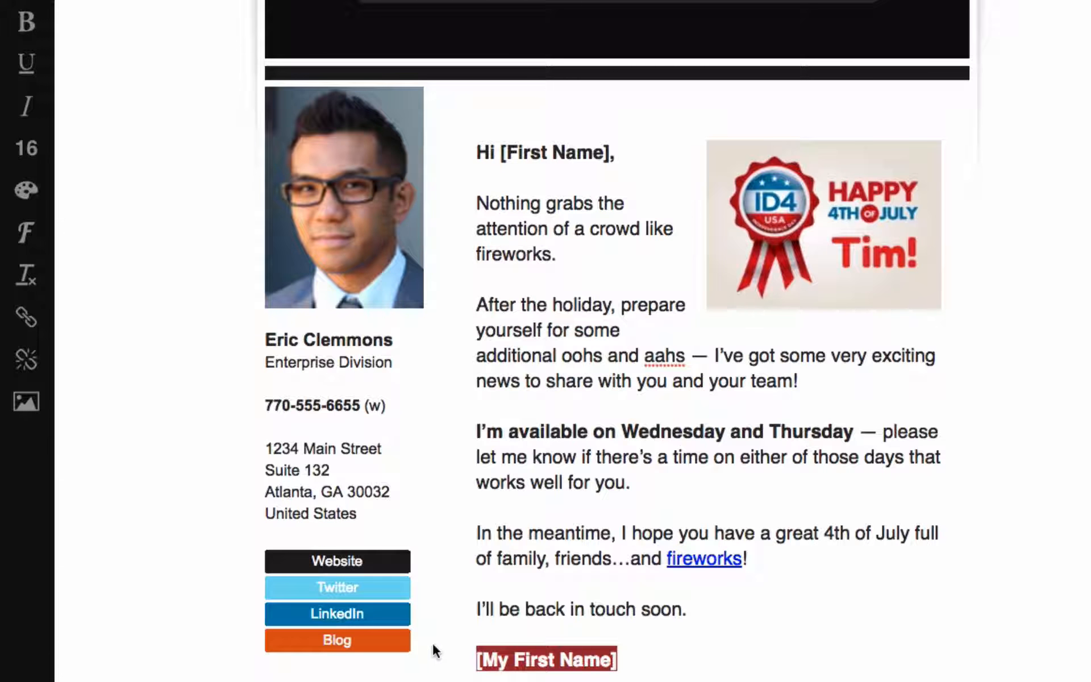
left_click(546, 633)
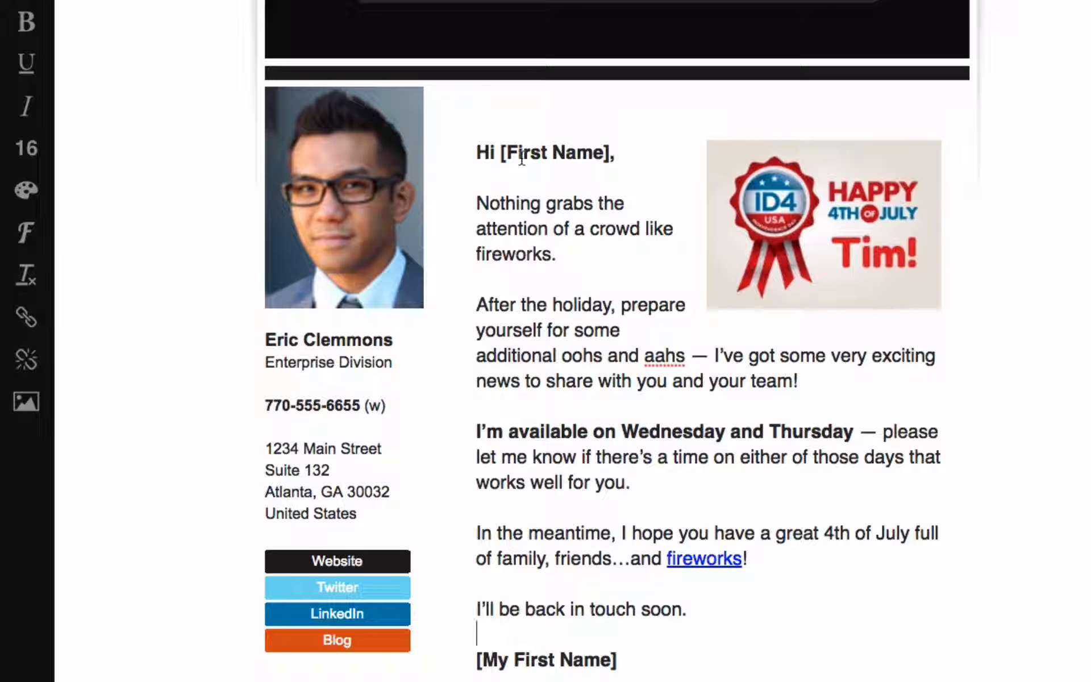
- Inspect the [First Name] tag in the greeting, the [My First Name] tag in the sign-off and the sender's name in the profile block
left_click_drag(501, 153, 592, 156)
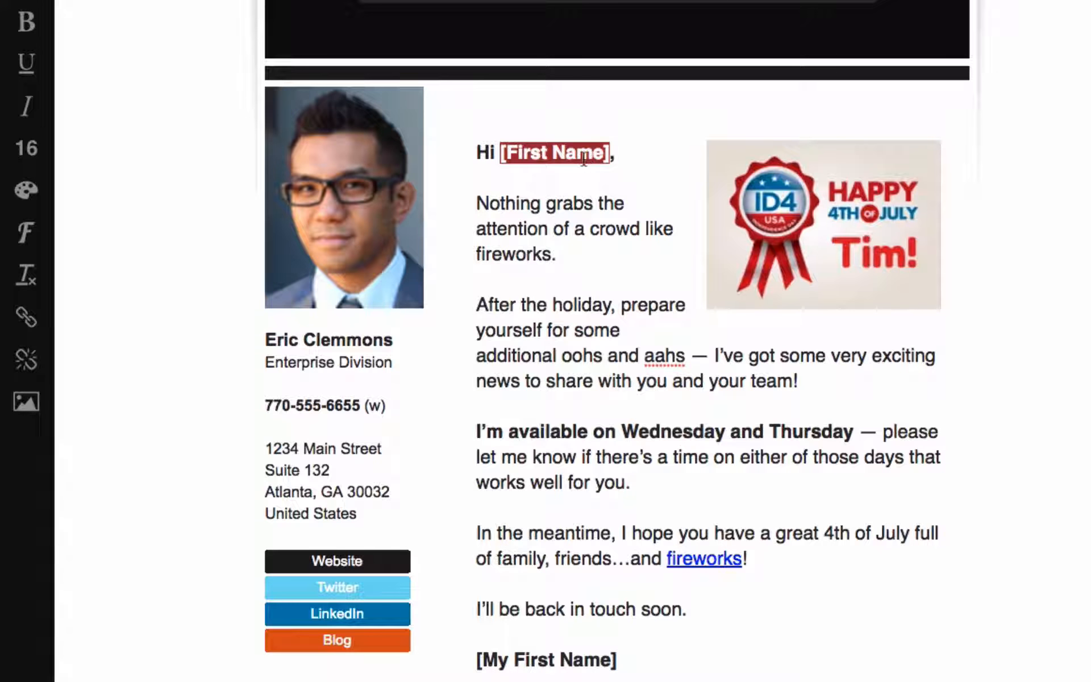
left_click(611, 154)
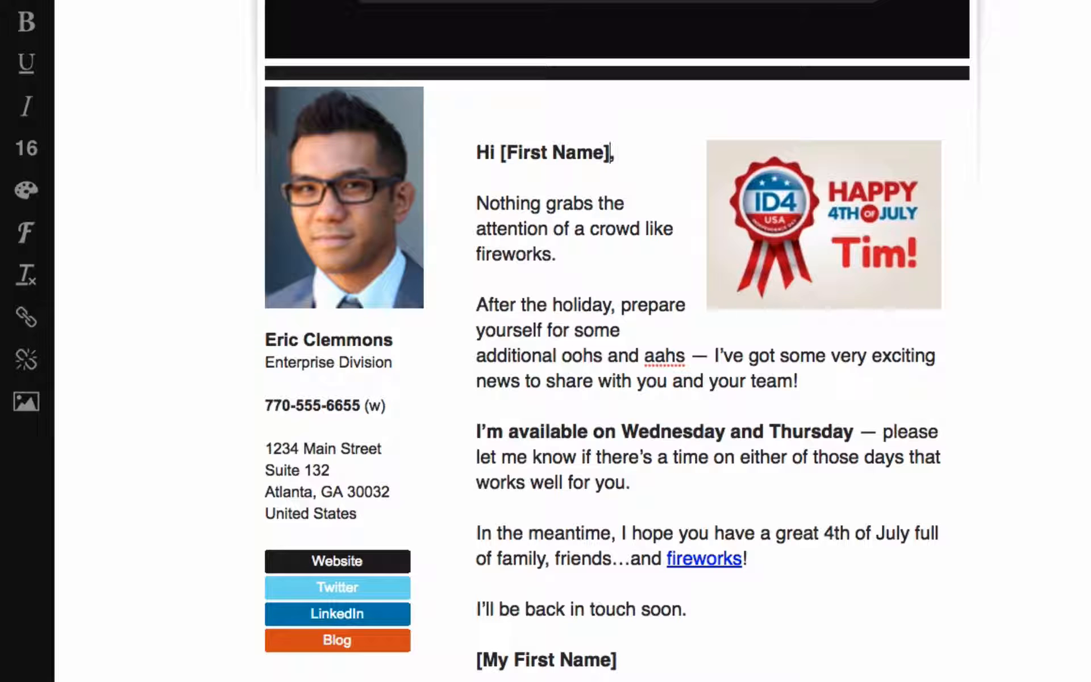
left_click_drag(499, 152, 612, 153)
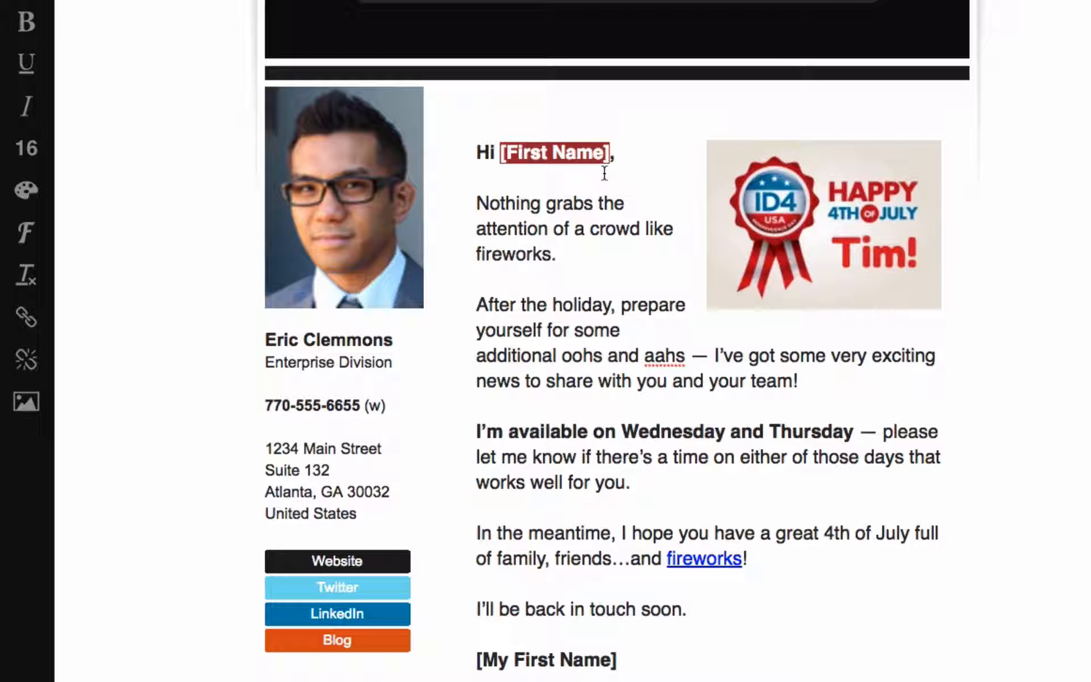
left_click(605, 173)
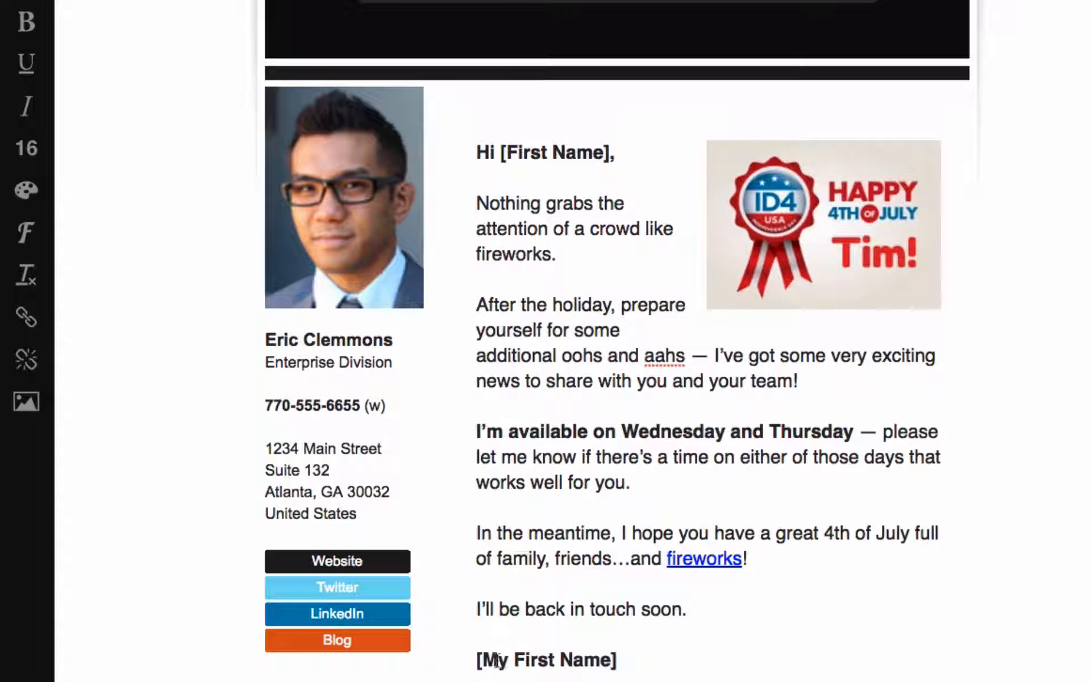
left_click_drag(478, 659, 615, 665)
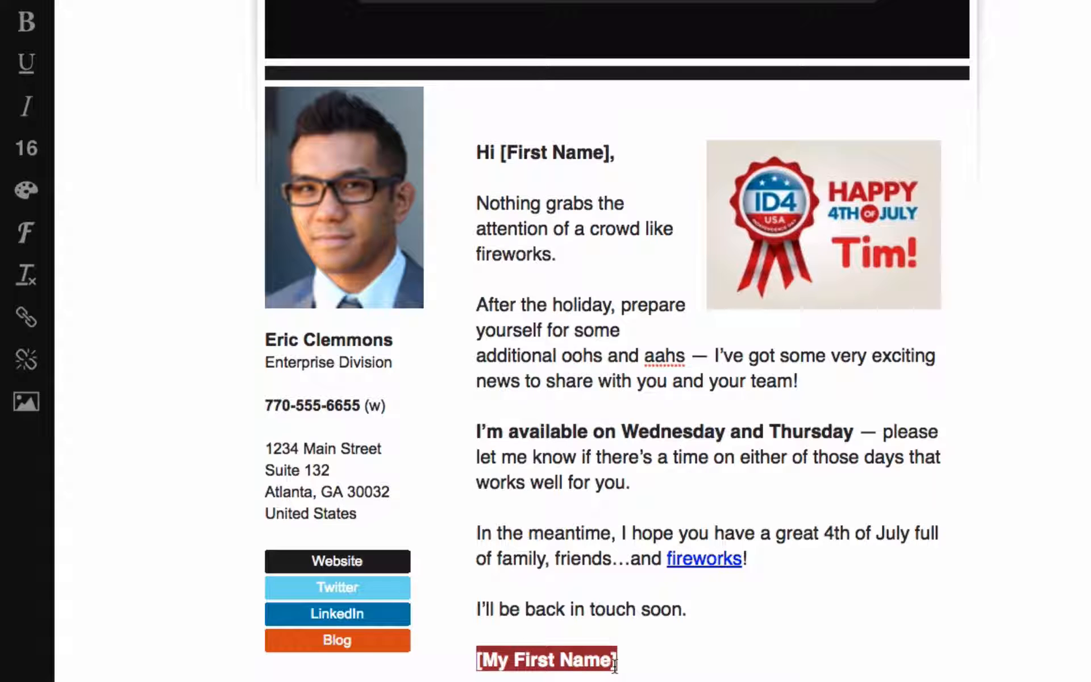
left_click_drag(270, 339, 302, 340)
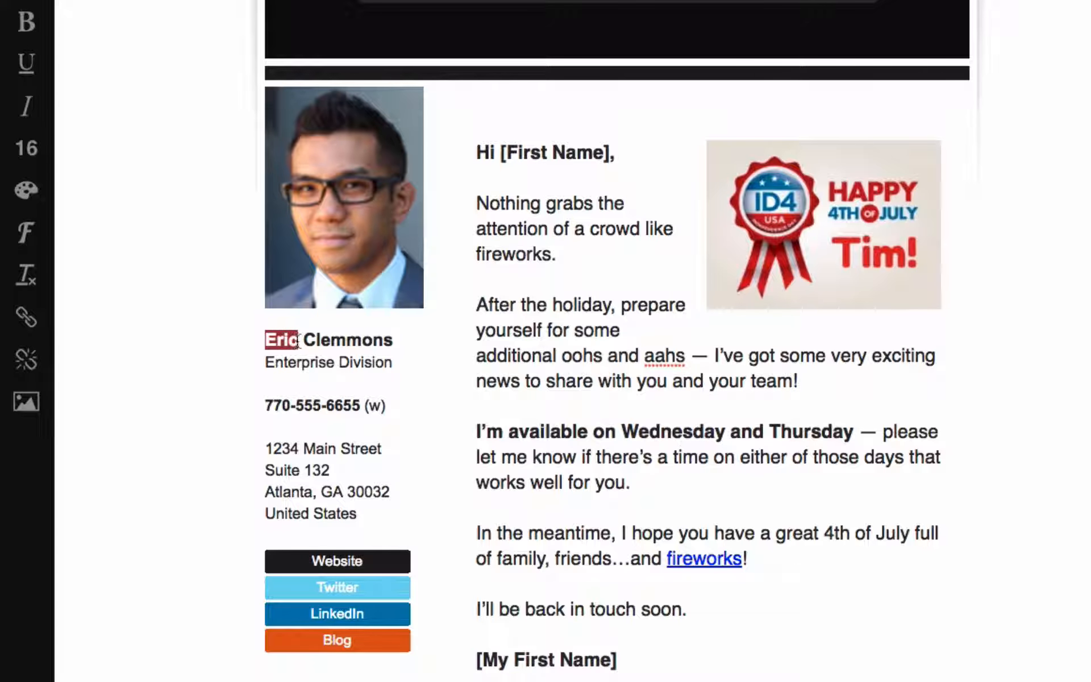
left_click(535, 425)
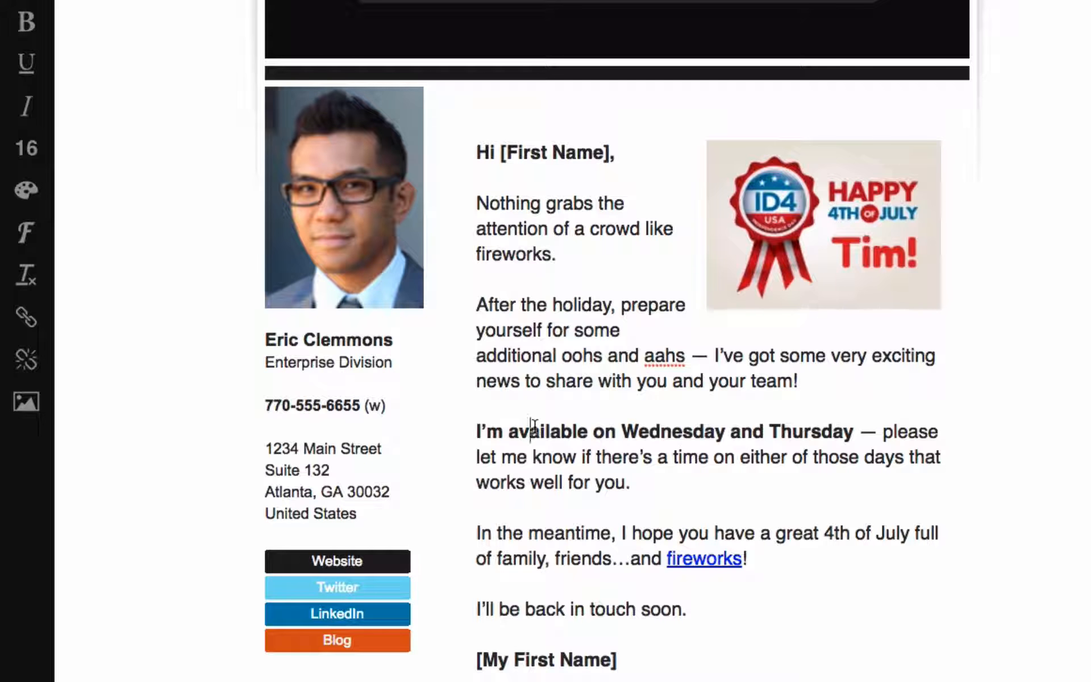
- Upload the fireworks skyline GIF from the desktop as the email's header image and save it without alternate text or a link
scroll(534, 425, "up", 10)
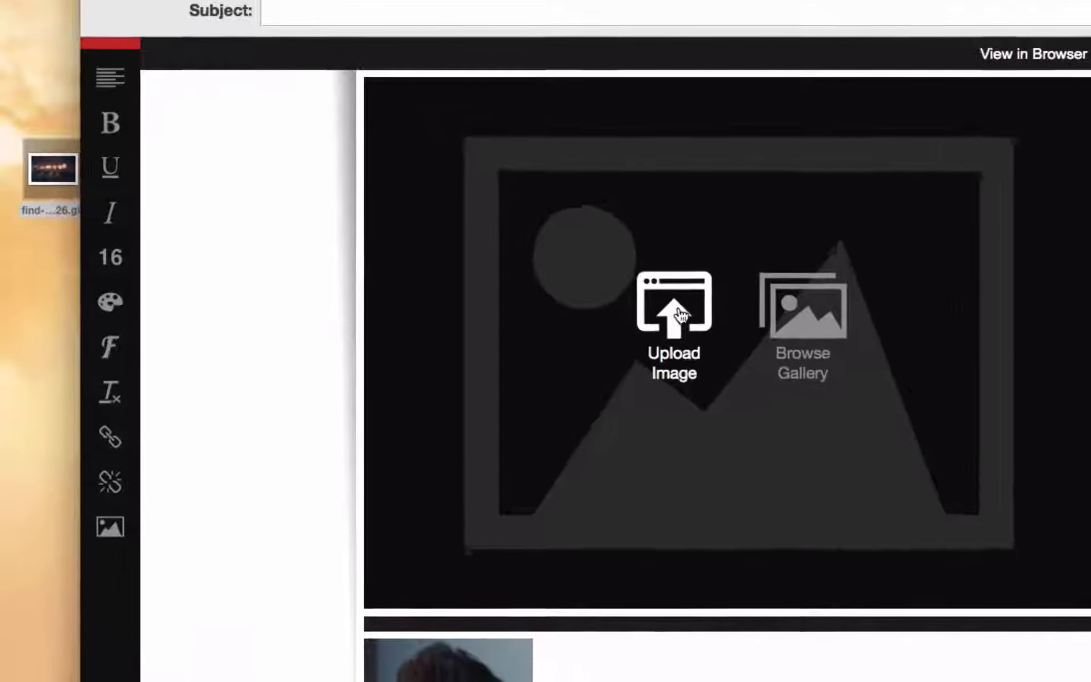
left_click(641, 329)
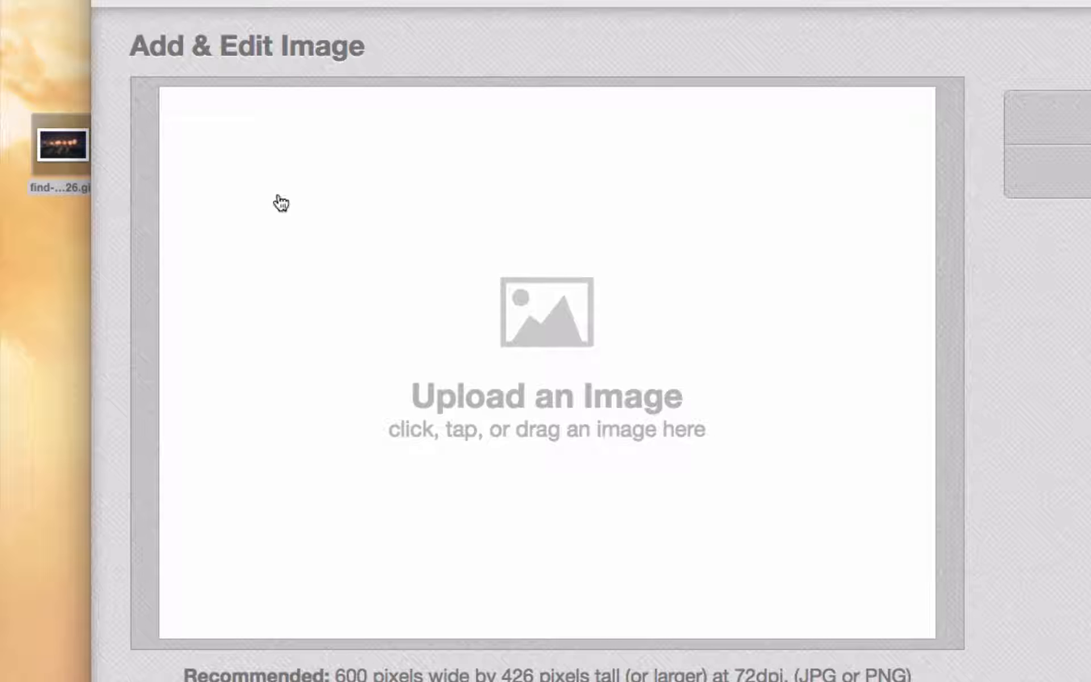
left_click_drag(60, 145, 485, 354)
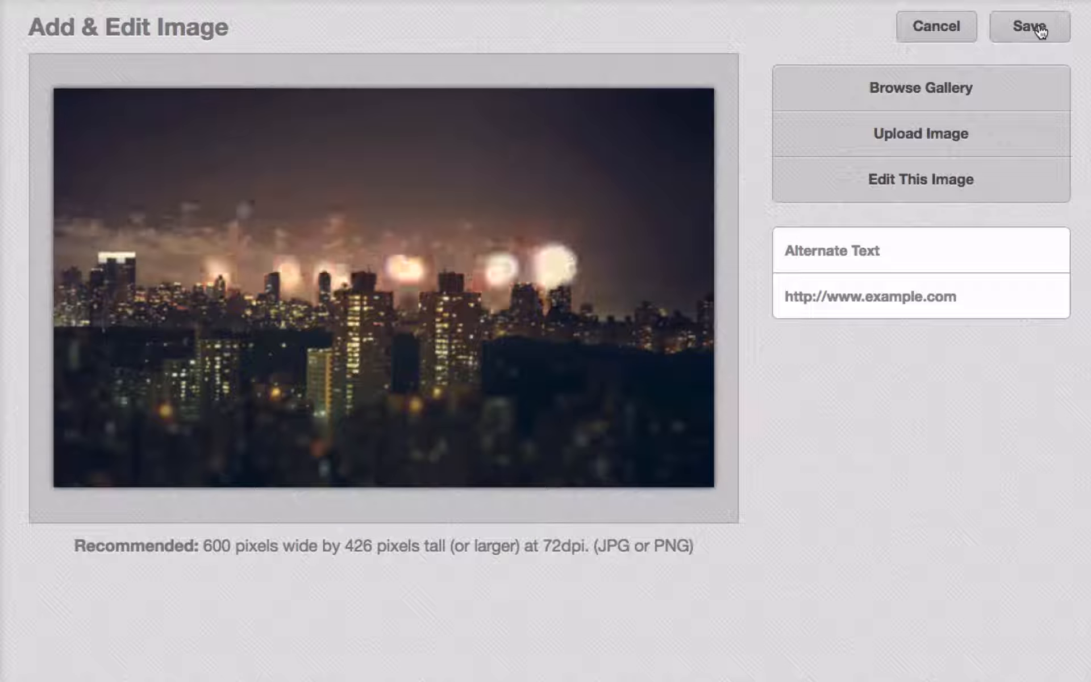
left_click(1040, 29)
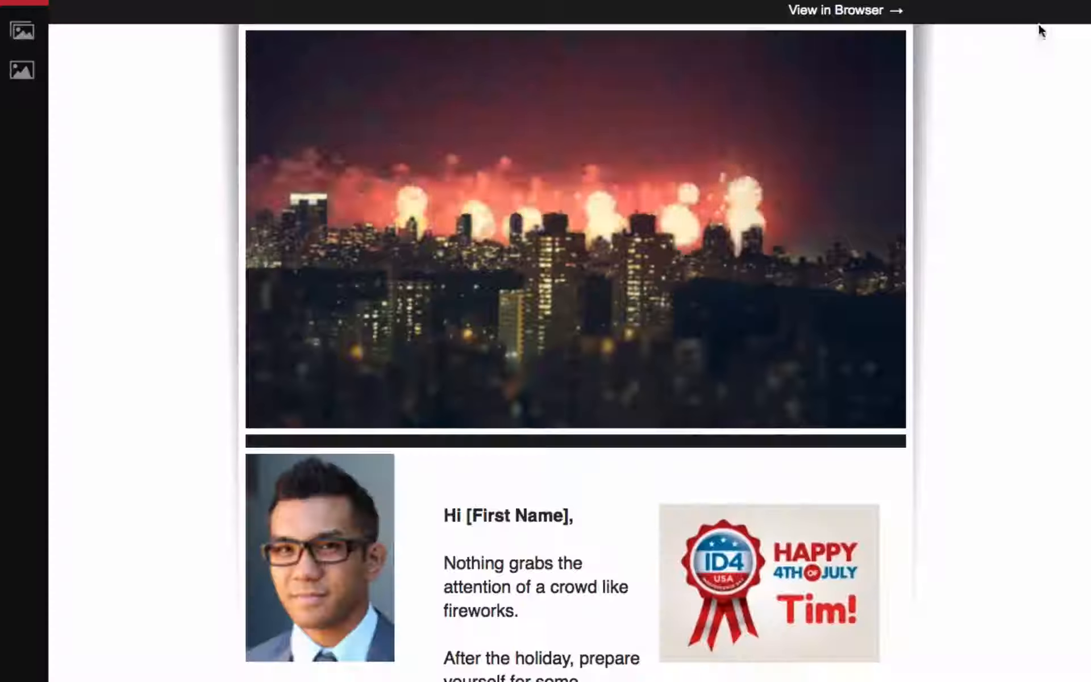
- Review the email with its header image and set the subject to "Nothing grabs attention like fireworks!"
scroll(569, 398, "down", 3)
scroll(569, 398, "down", 3)
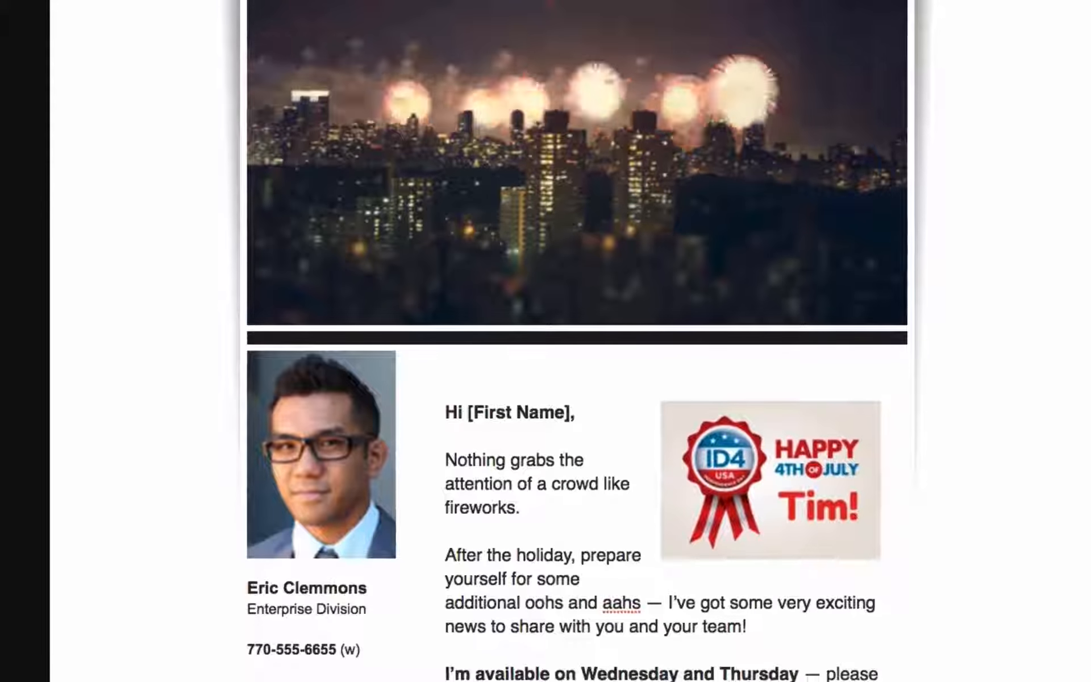
scroll(568, 398, "up", 5)
scroll(582, 80, "up", 4)
left_click(582, 80)
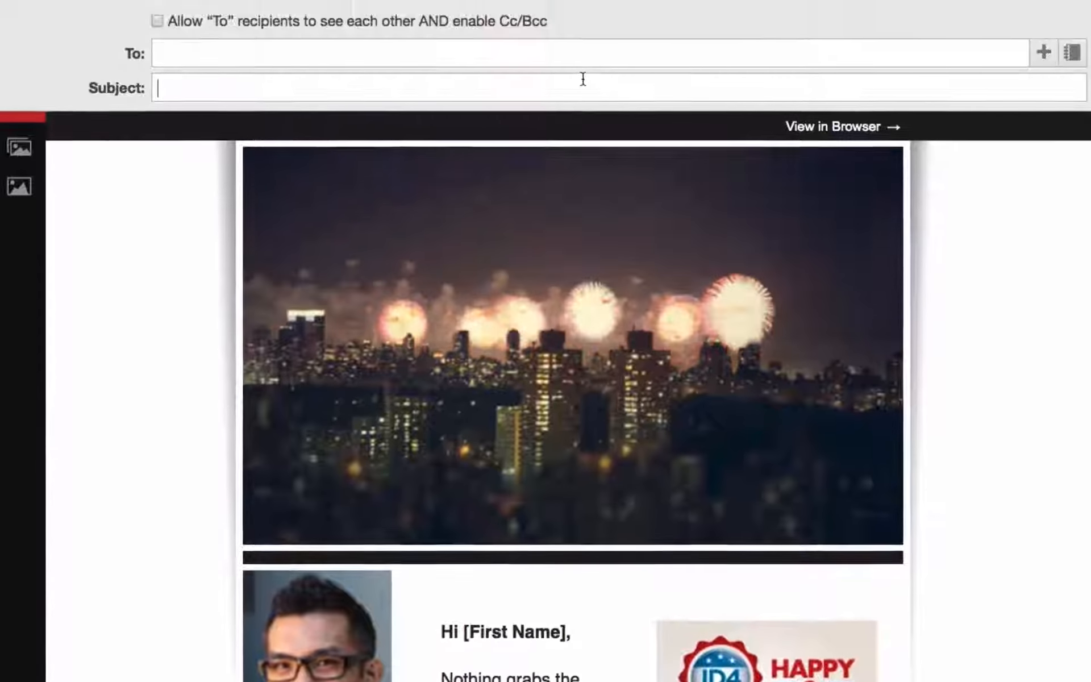
type("Nothing grabs attention like fireworks!")
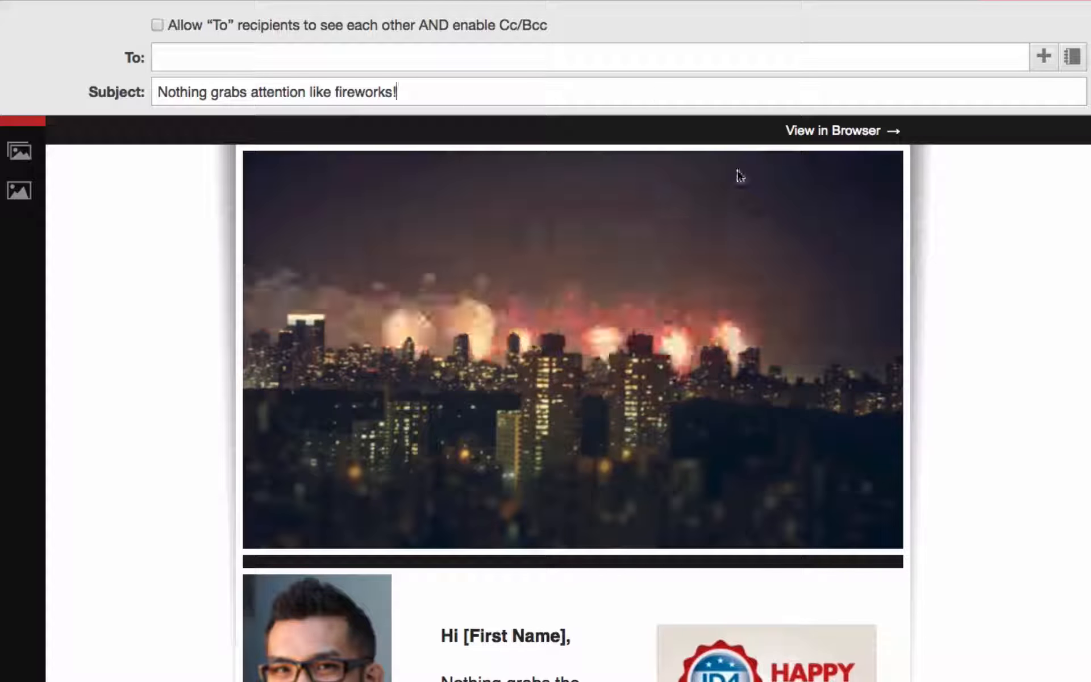
- Send a test of the email to the prefilled address, filling the name tags with the sender's own name and contact info
scroll(927, 537, "down", 6)
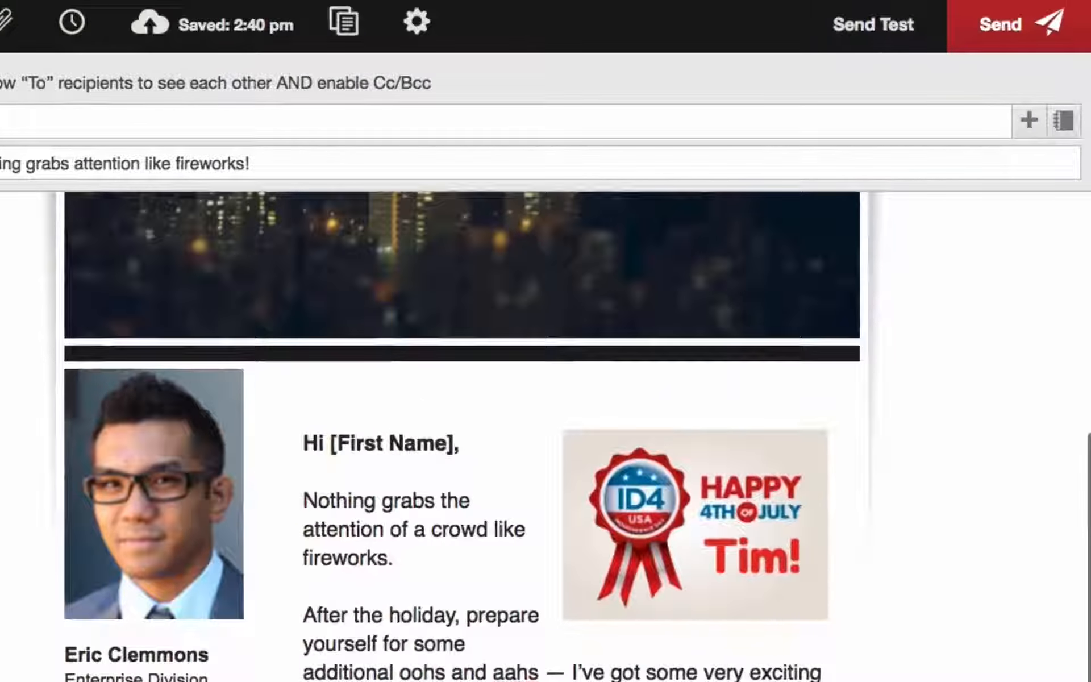
scroll(927, 537, "up", 6)
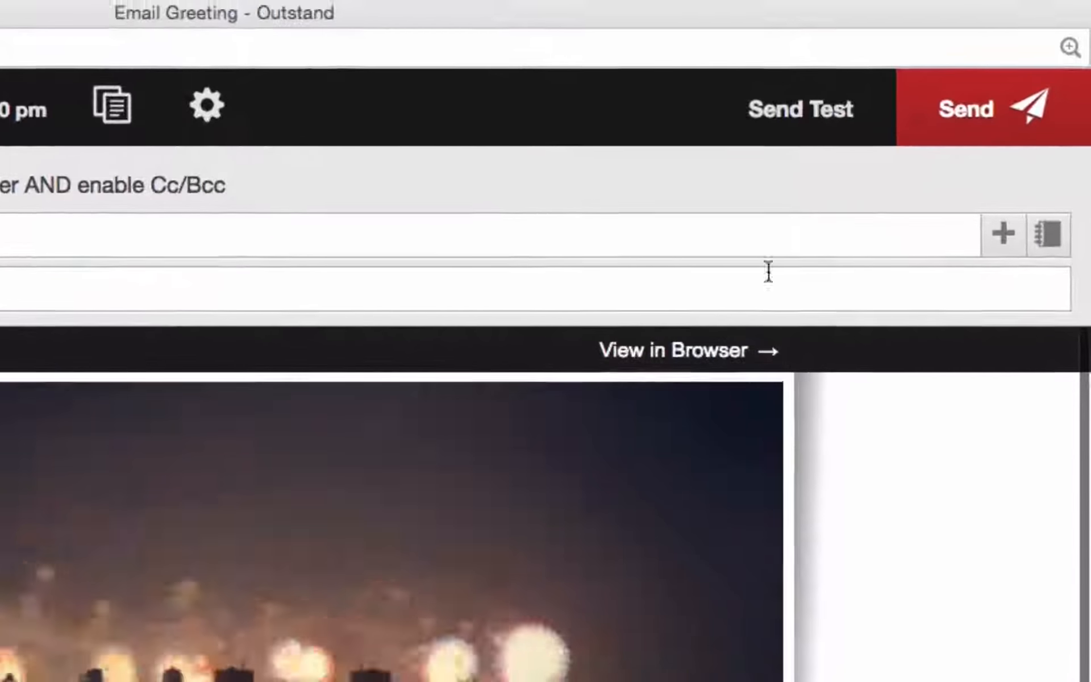
left_click(802, 114)
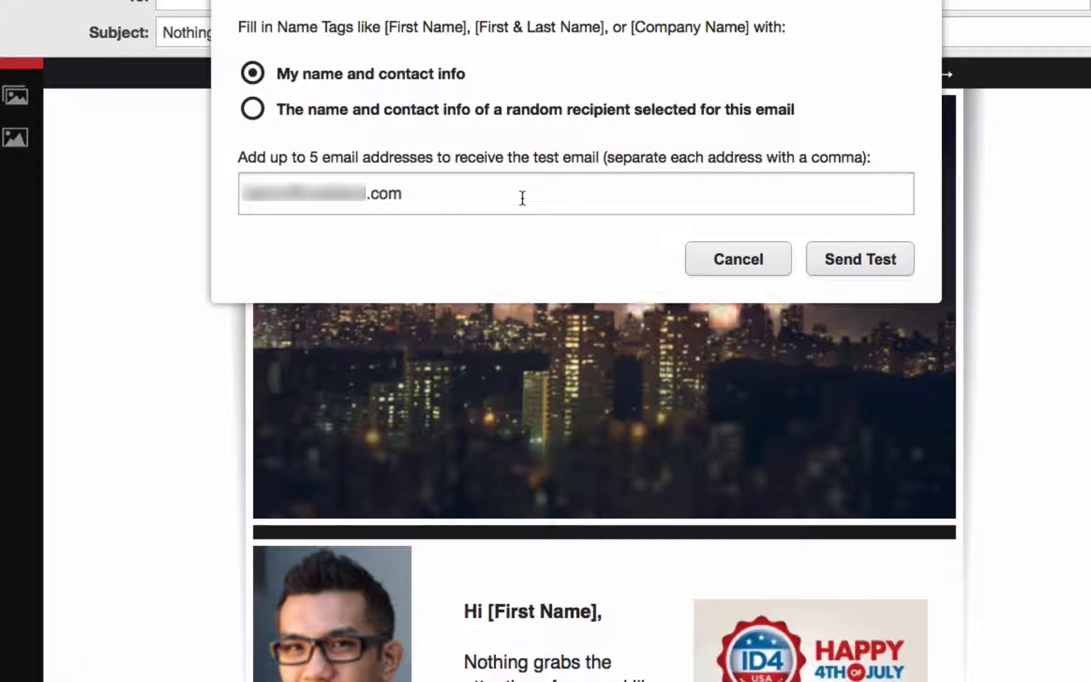
triple_click(423, 194)
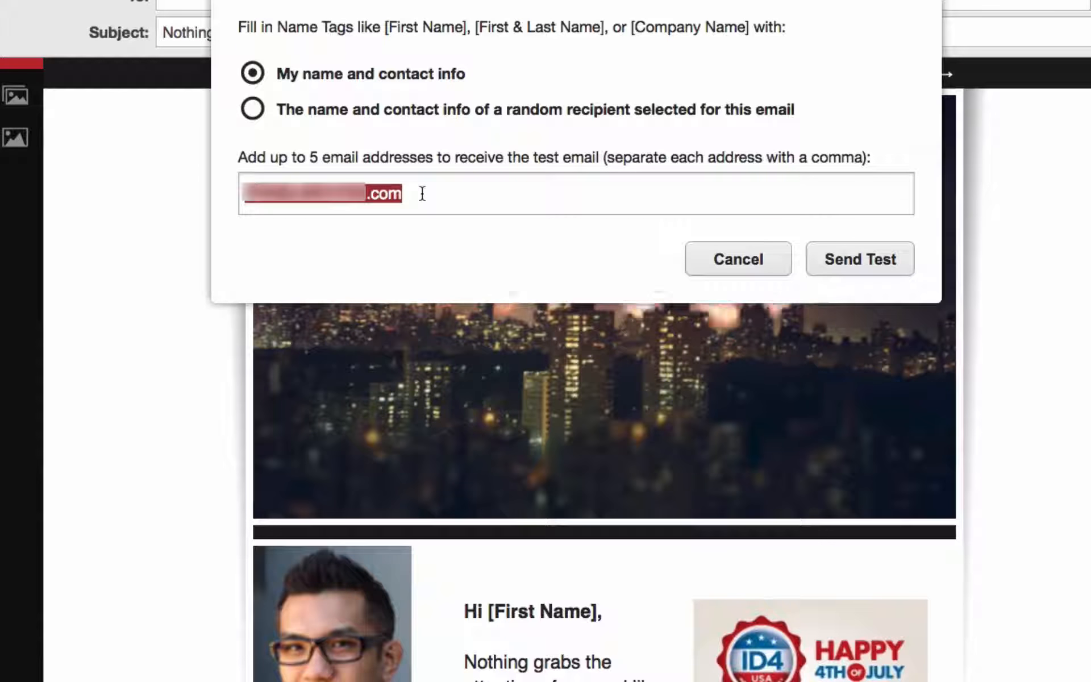
left_click(422, 194)
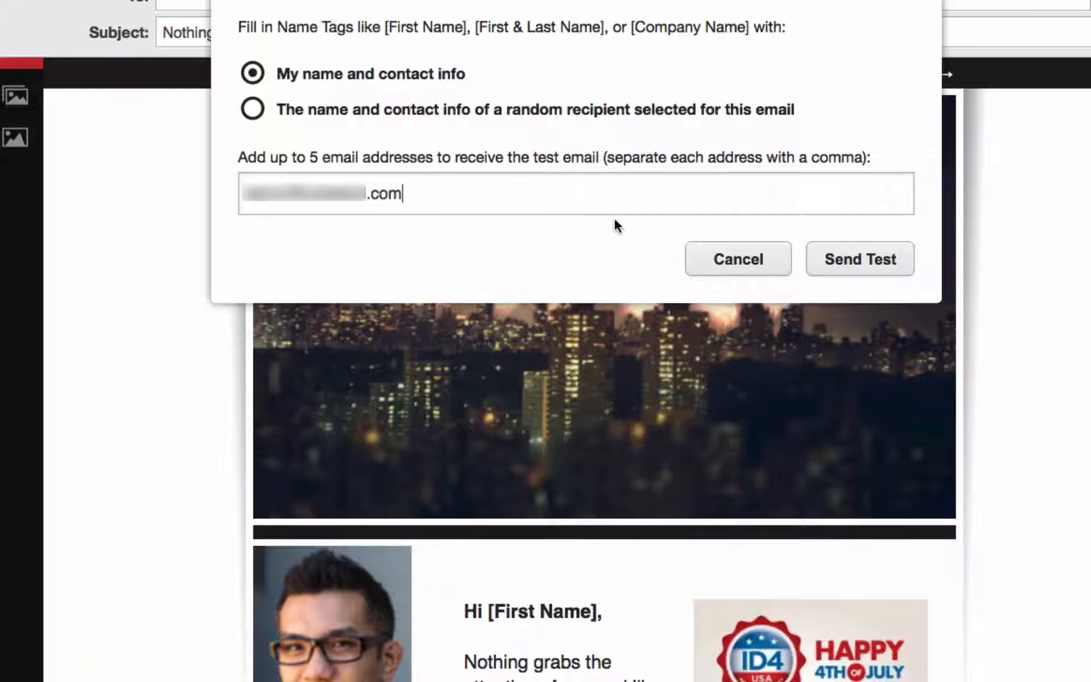
left_click(890, 259)
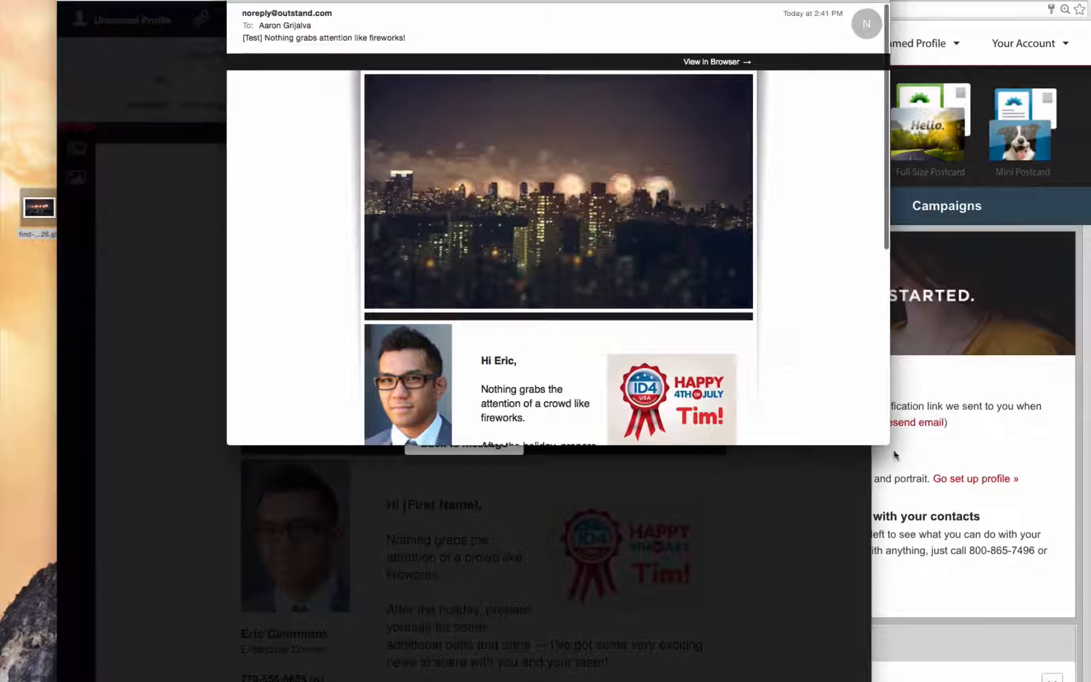
- Enlarge the received test email, review its contents down to the sign-off and logo, and return to the message being composed
left_click_drag(889, 445, 1019, 680)
scroll(908, 473, "down", 4)
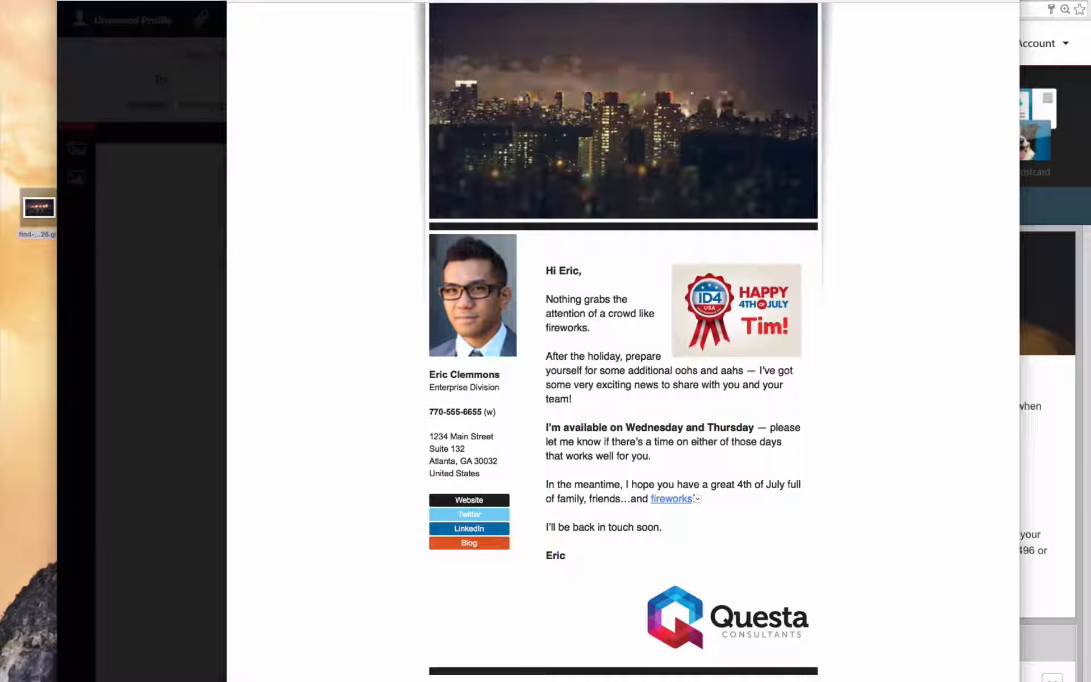
key("super+w")
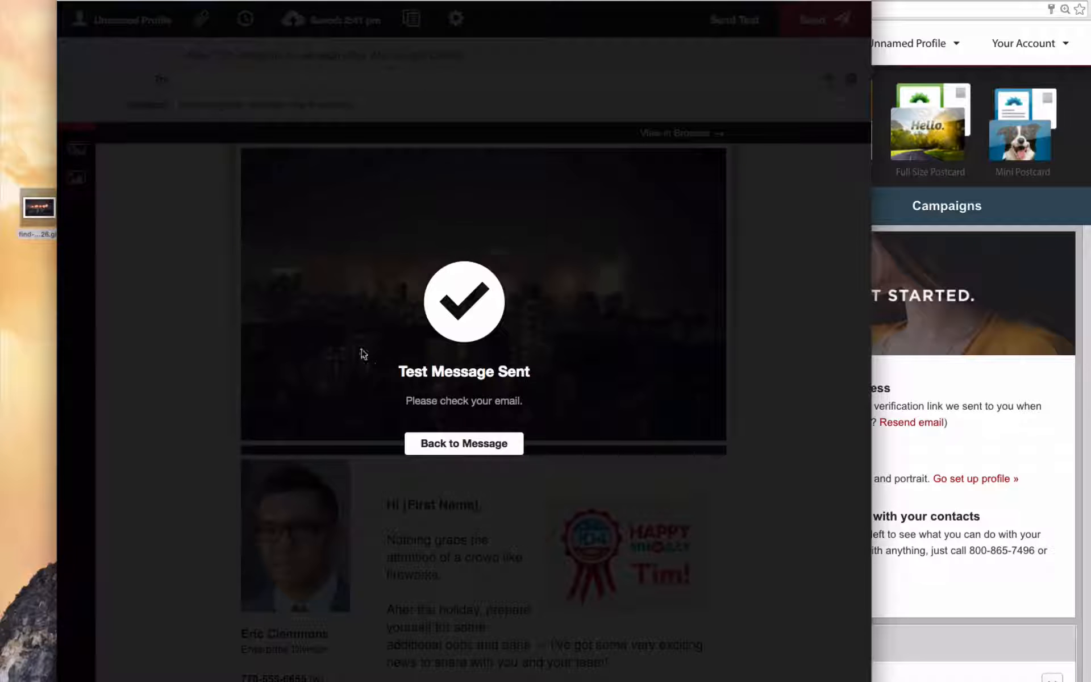
left_click(446, 451)
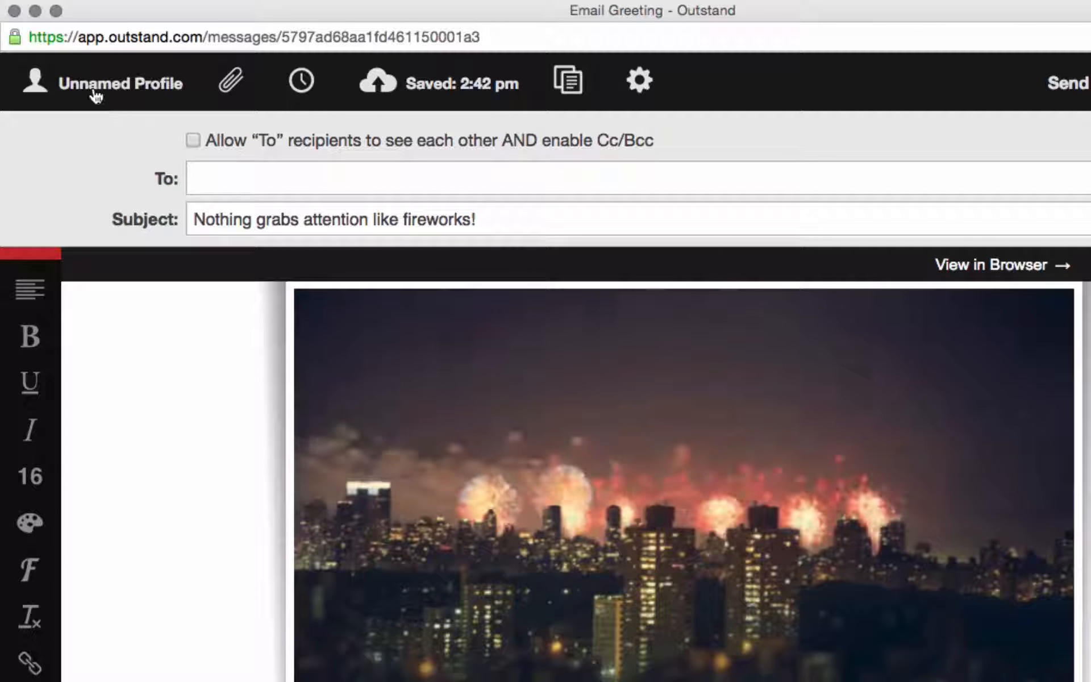
- Switch the message's sender profile to "No cell"
left_click(95, 94)
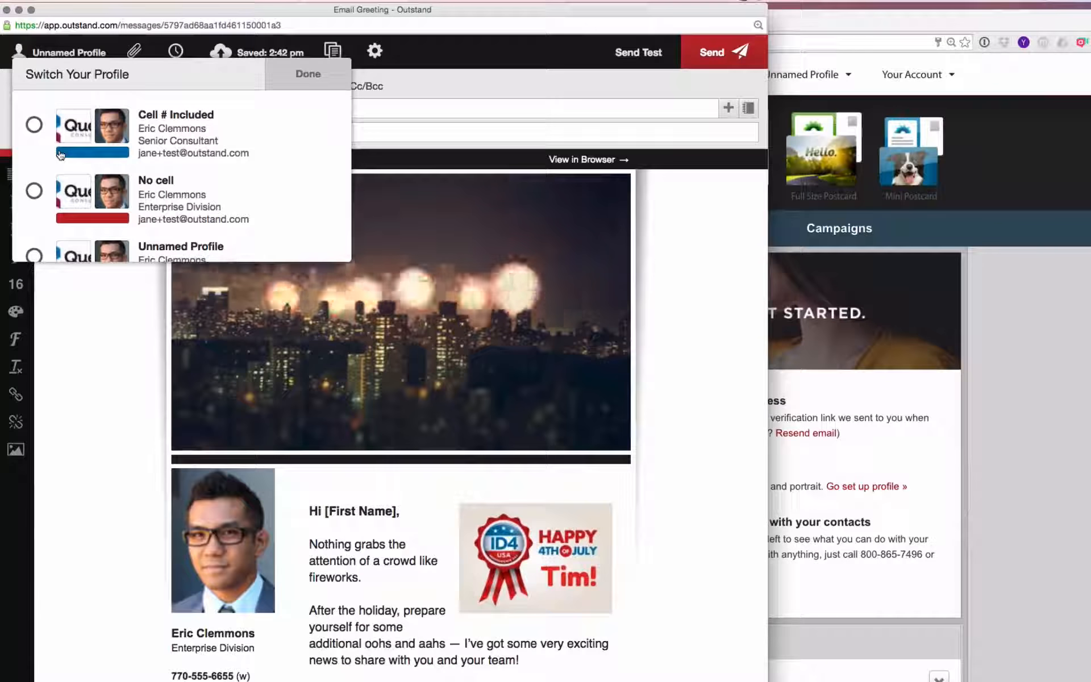
scroll(104, 246, "down", 3)
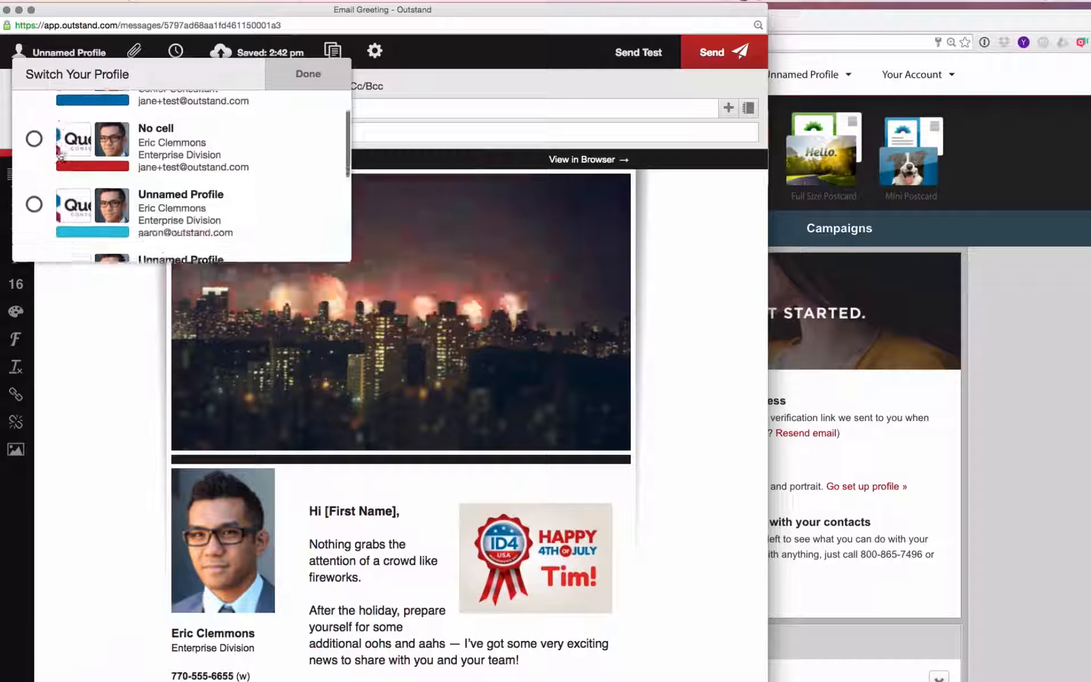
left_click(34, 115)
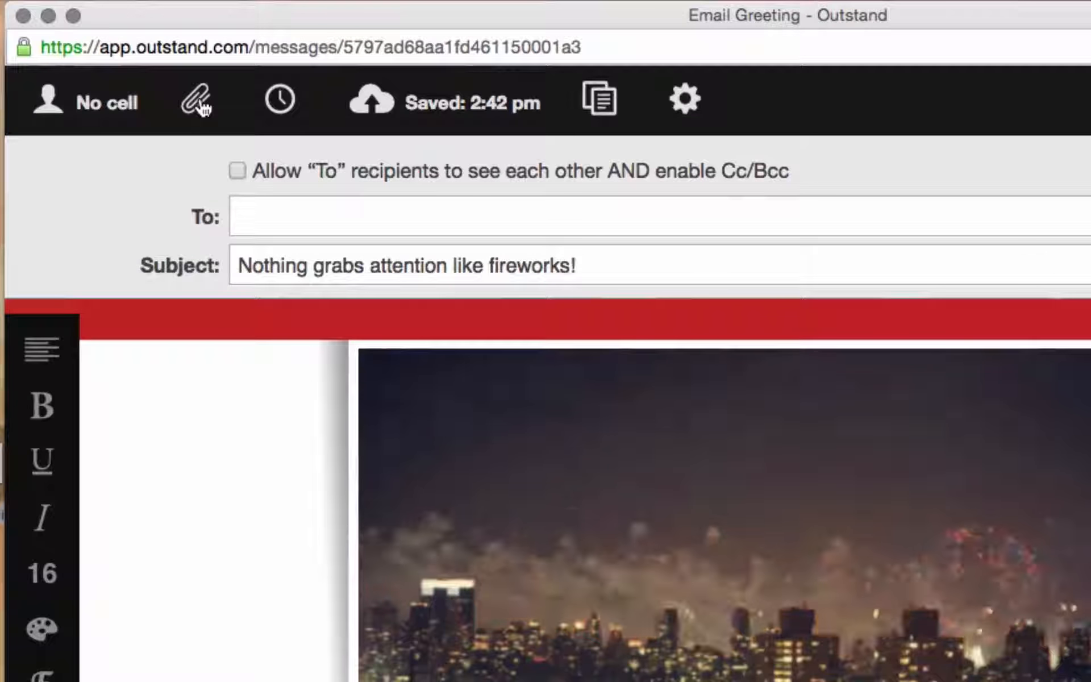
- View the options for attaching files to the message and close them without adding an attachment
left_click(140, 75)
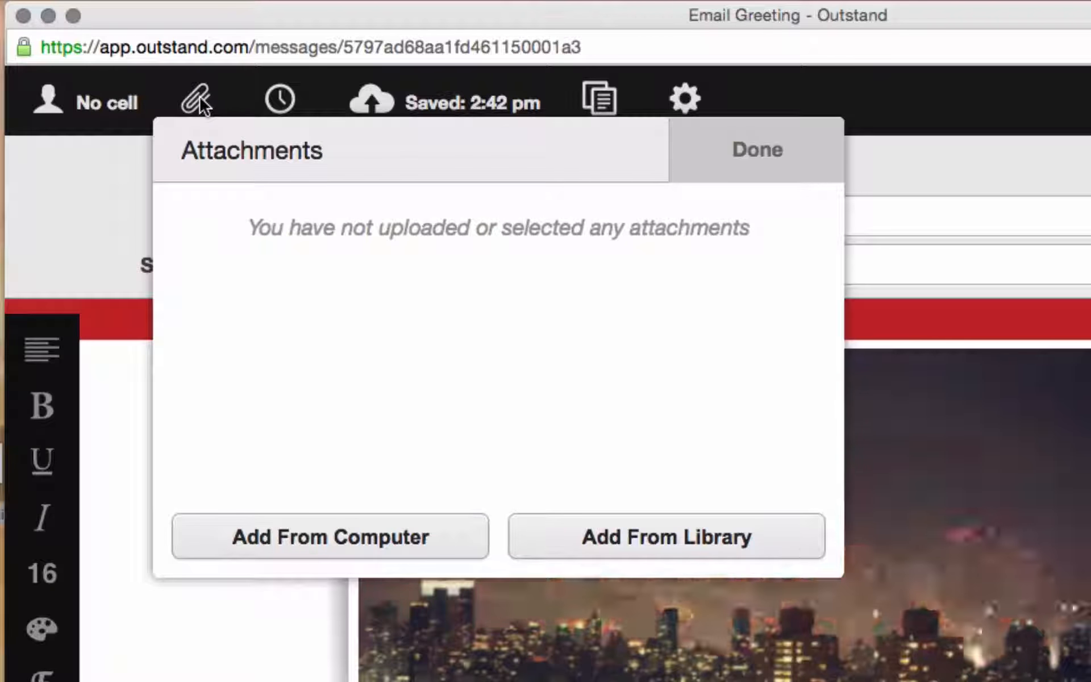
left_click(771, 153)
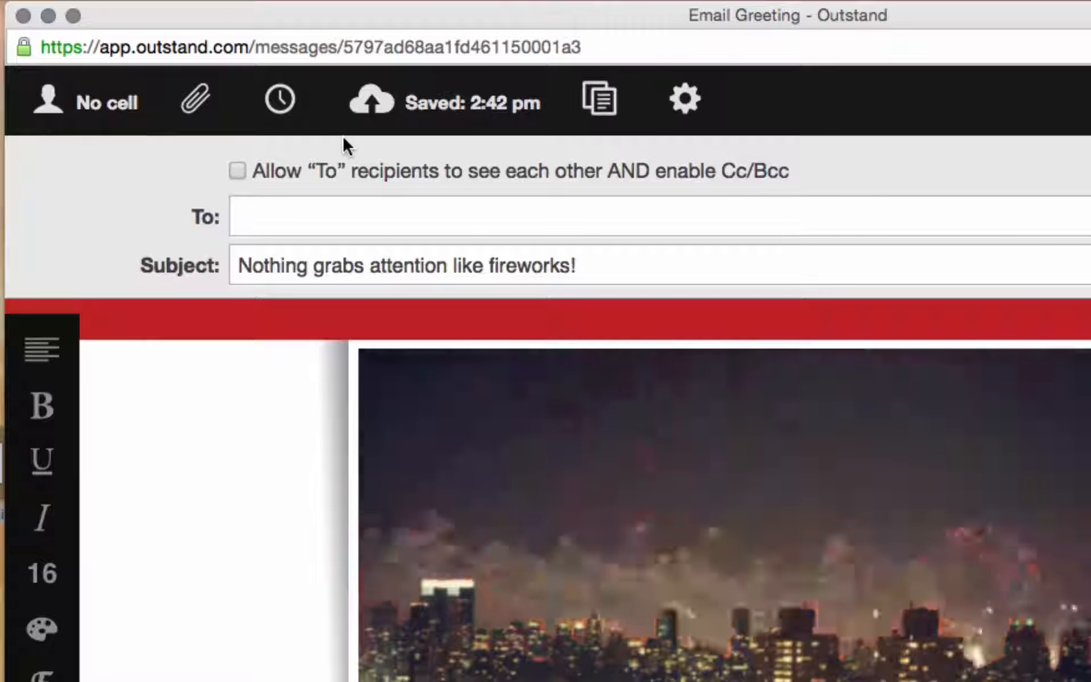
- Schedule the message for July 27, 2016 at 7:00 am and save the draft
left_click(281, 101)
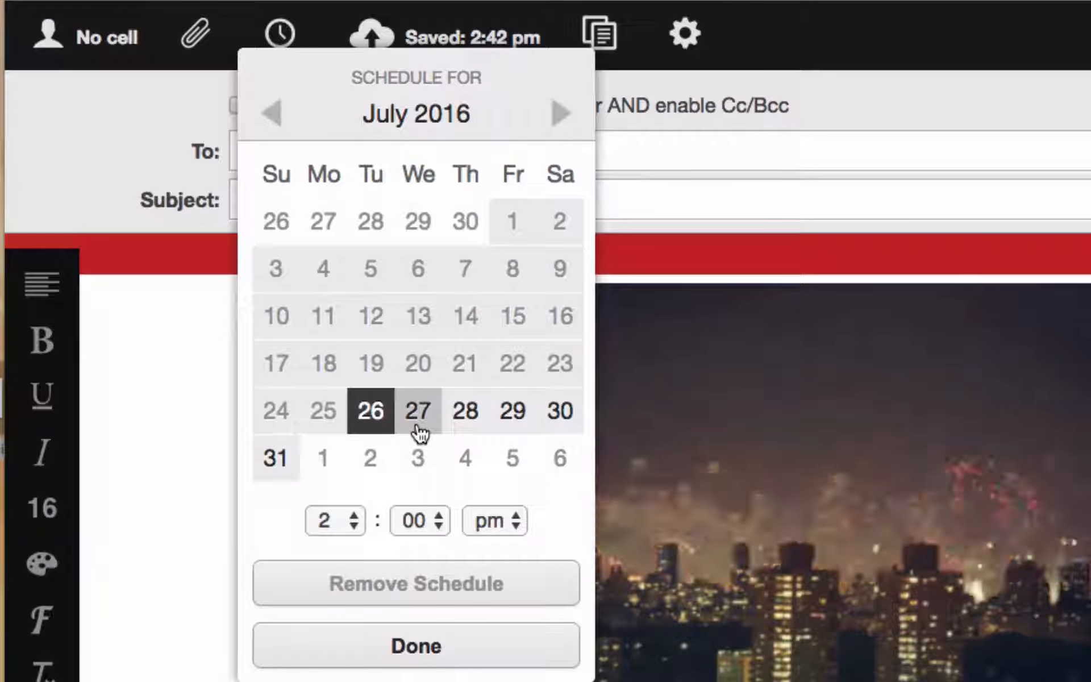
left_click(419, 434)
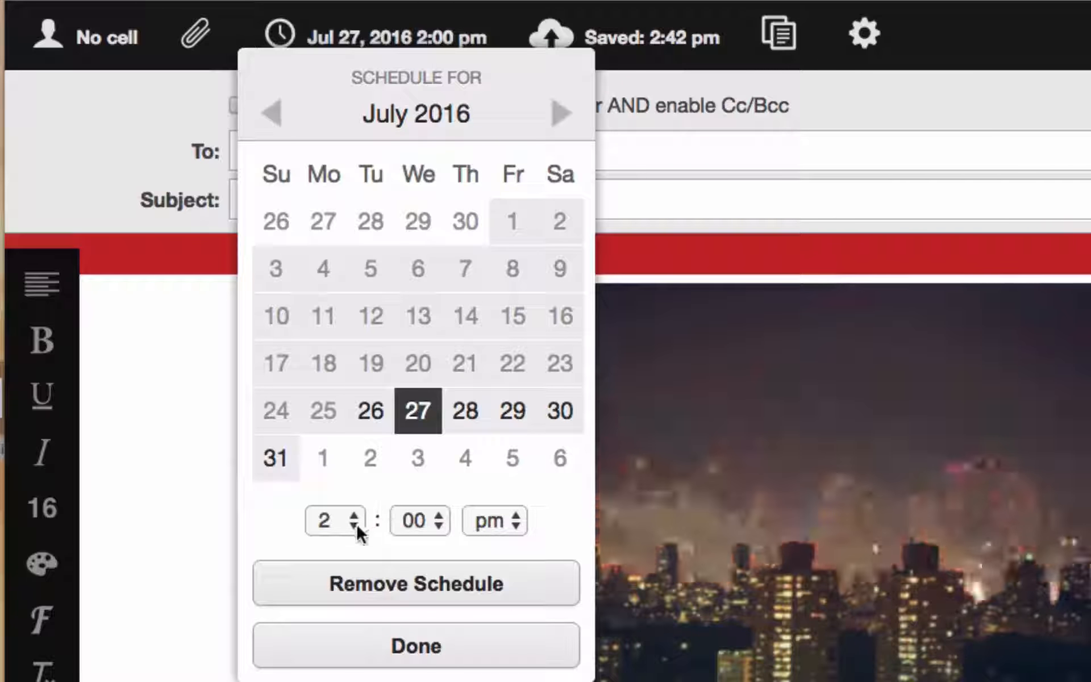
left_click(352, 520)
left_click(339, 657)
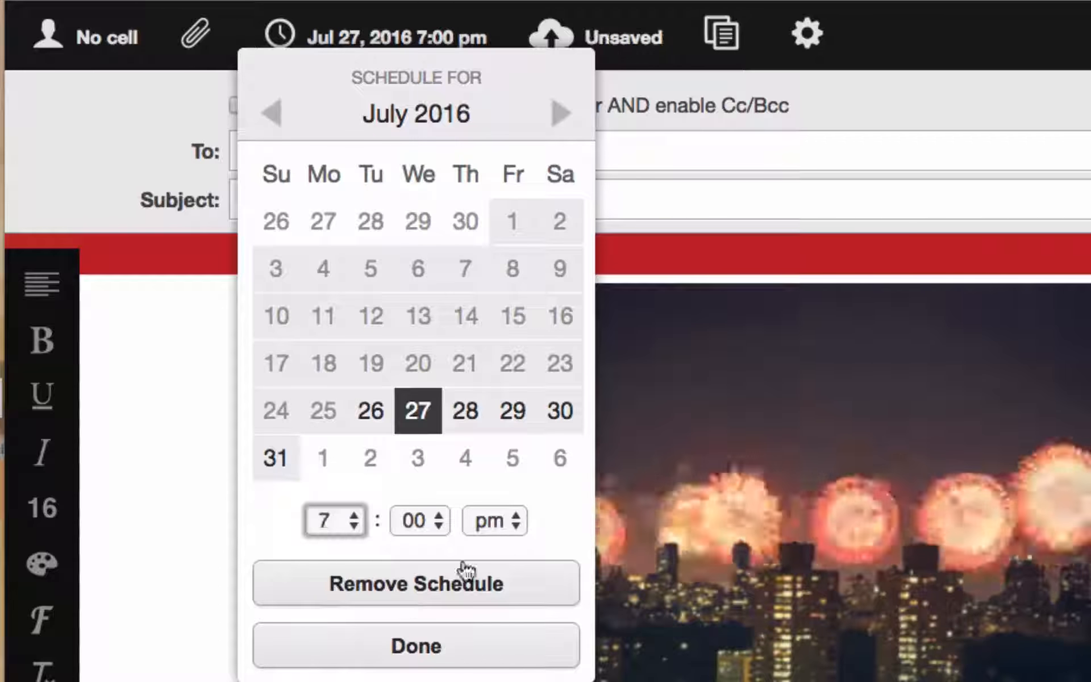
left_click(509, 517)
left_click(508, 492)
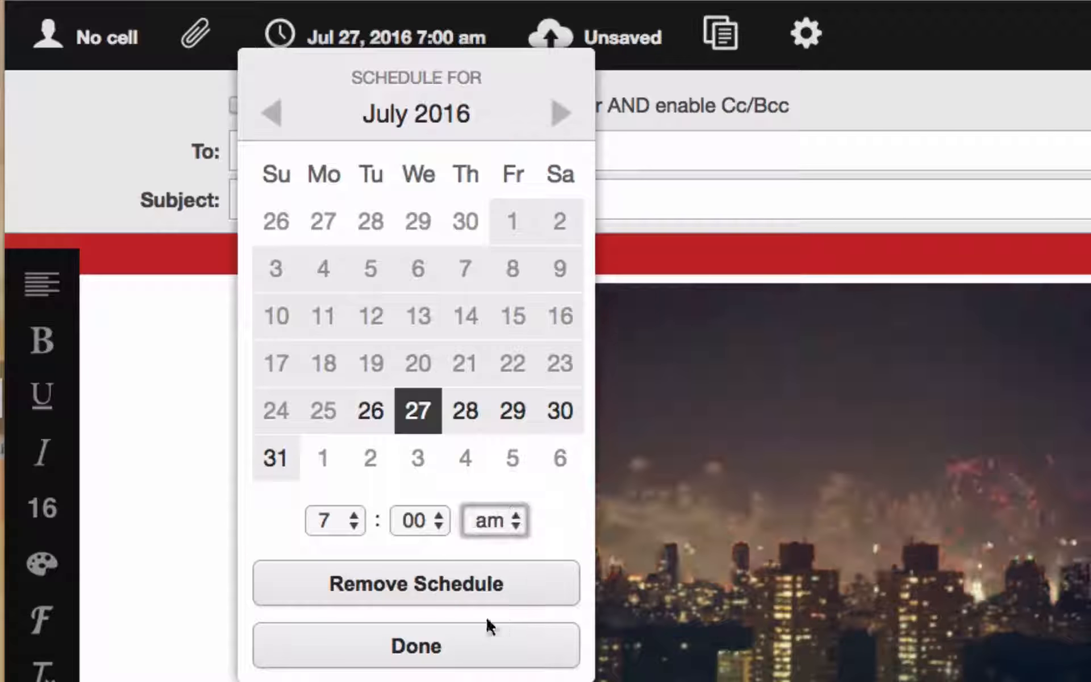
left_click(401, 649)
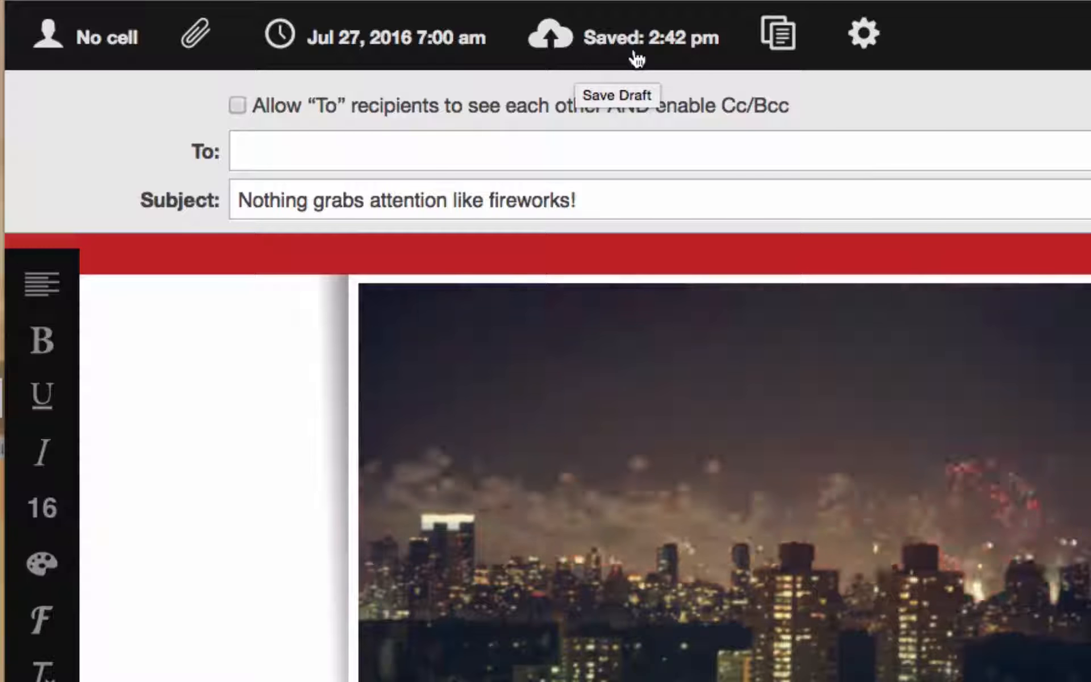
left_click(626, 50)
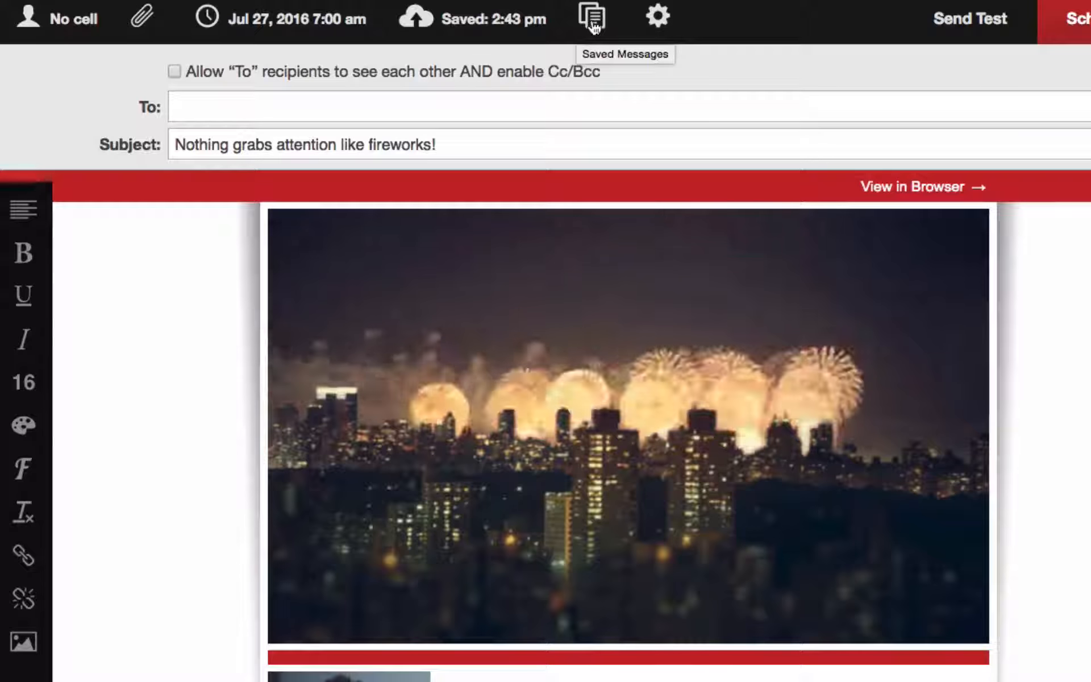
- Browse the saved email greetings, preview the "Social Media: Recommend Post" message, and return to the message without using one
left_click(606, 34)
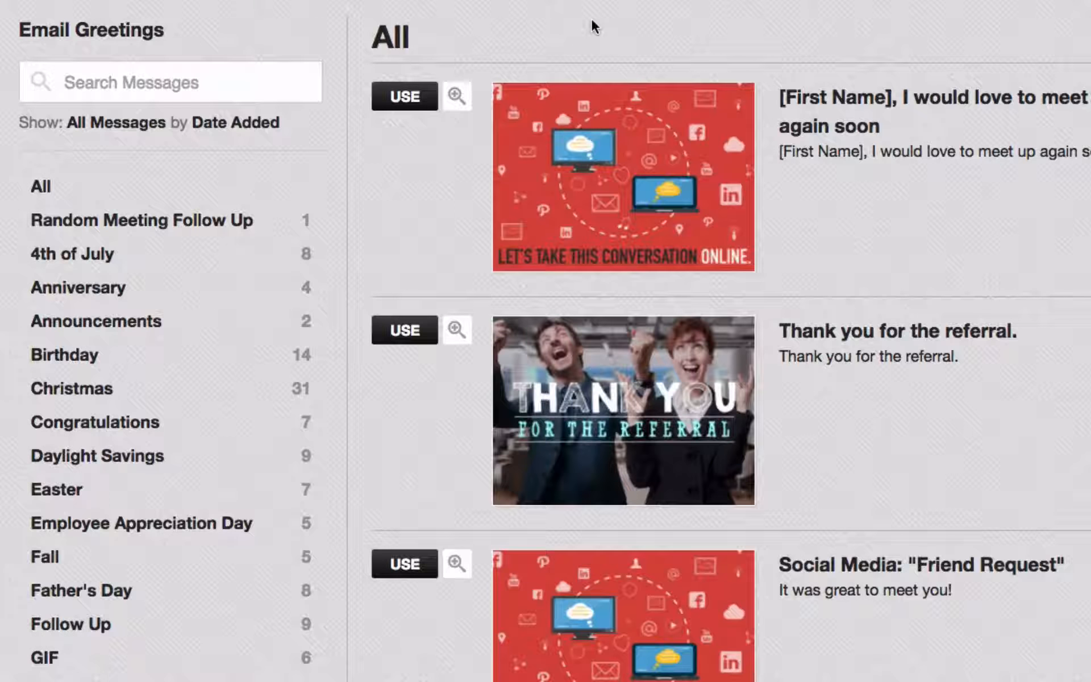
scroll(427, 224, "down", 3)
scroll(427, 222, "down", 5)
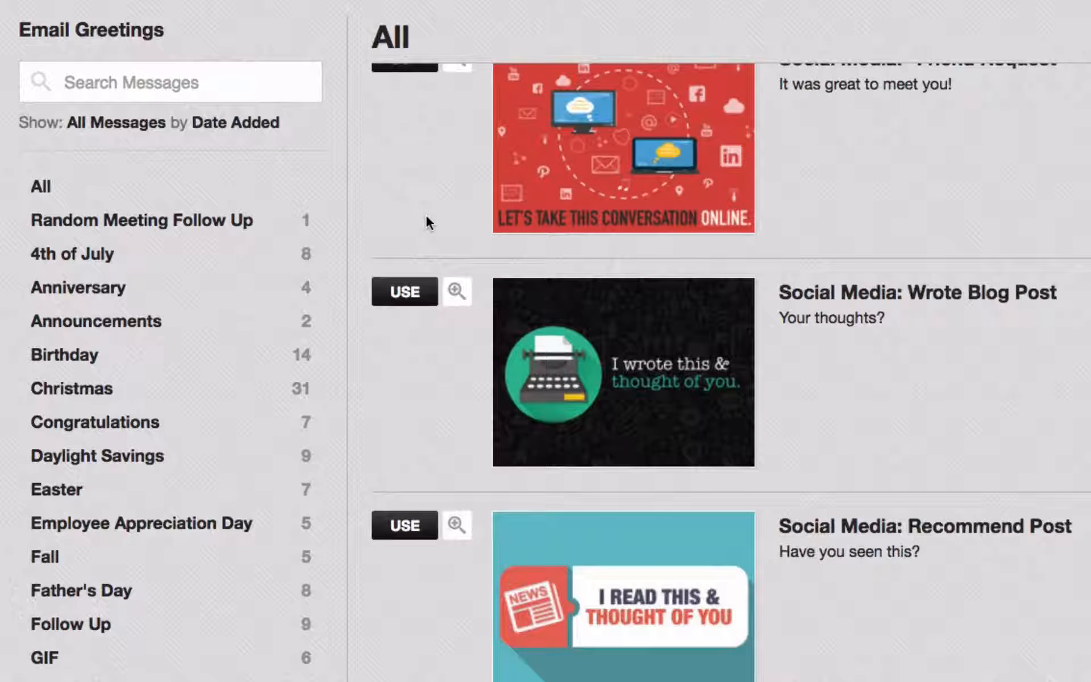
scroll(426, 219, "down", 3)
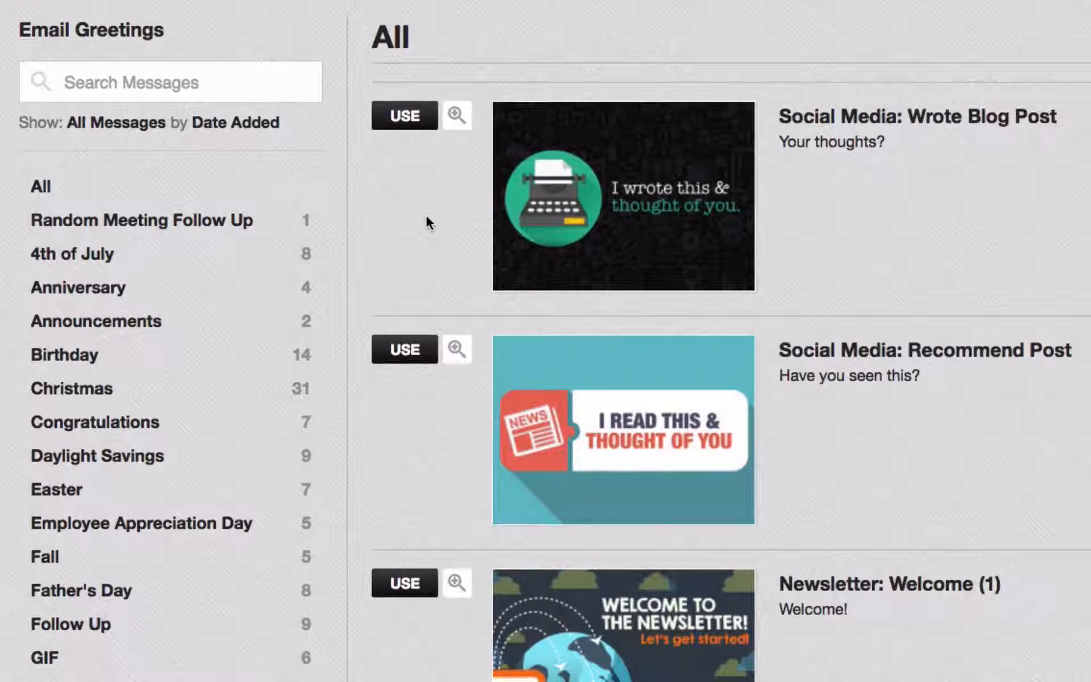
left_click(456, 352)
scroll(457, 355, "down", 6)
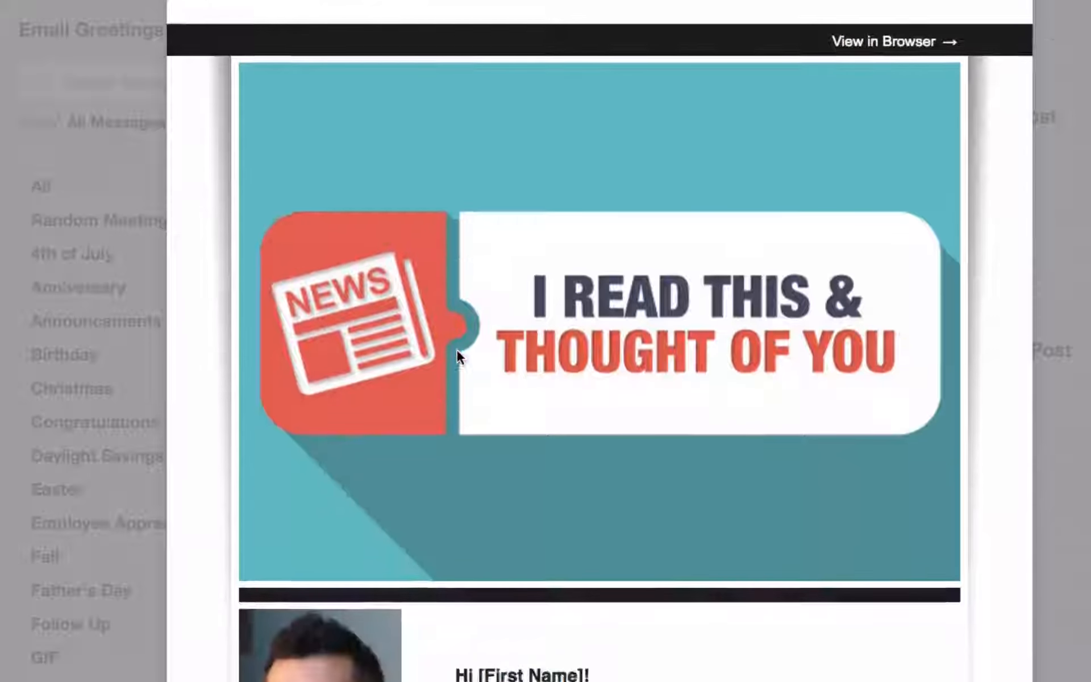
scroll(456, 349, "down", 5)
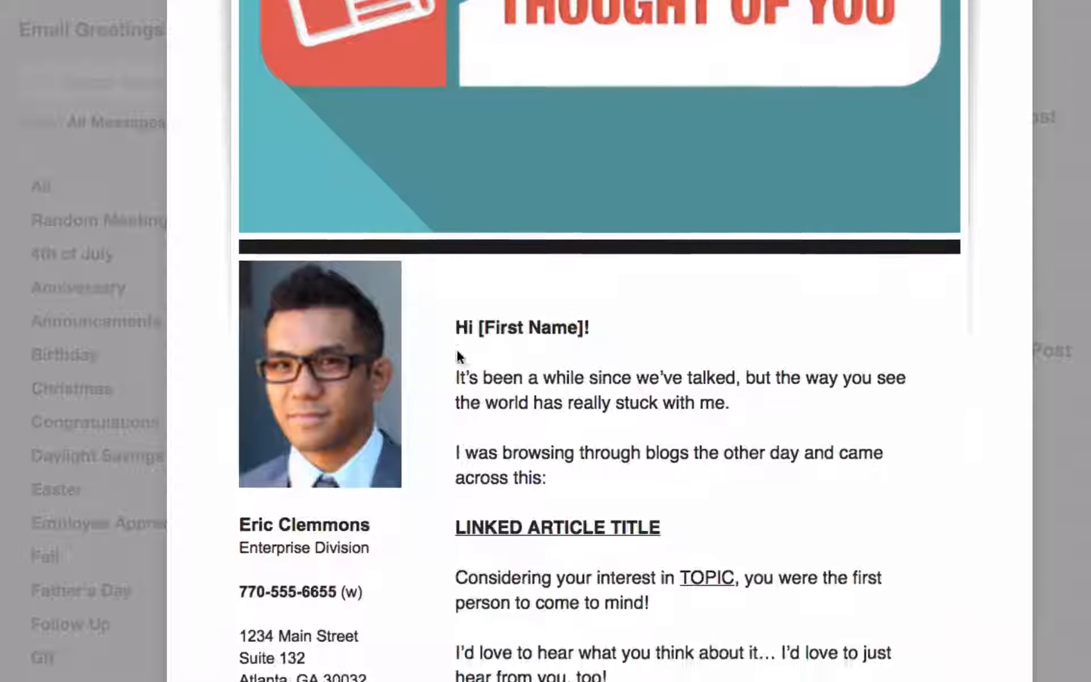
scroll(457, 350, "up", 10)
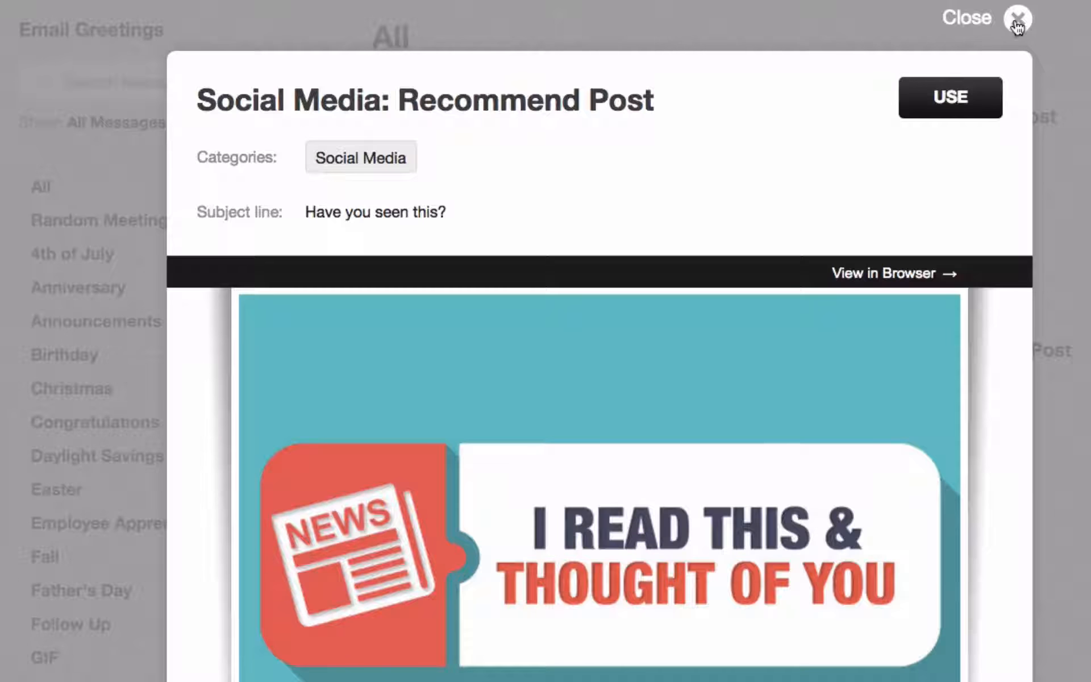
left_click(1018, 20)
scroll(399, 474, "up", 10)
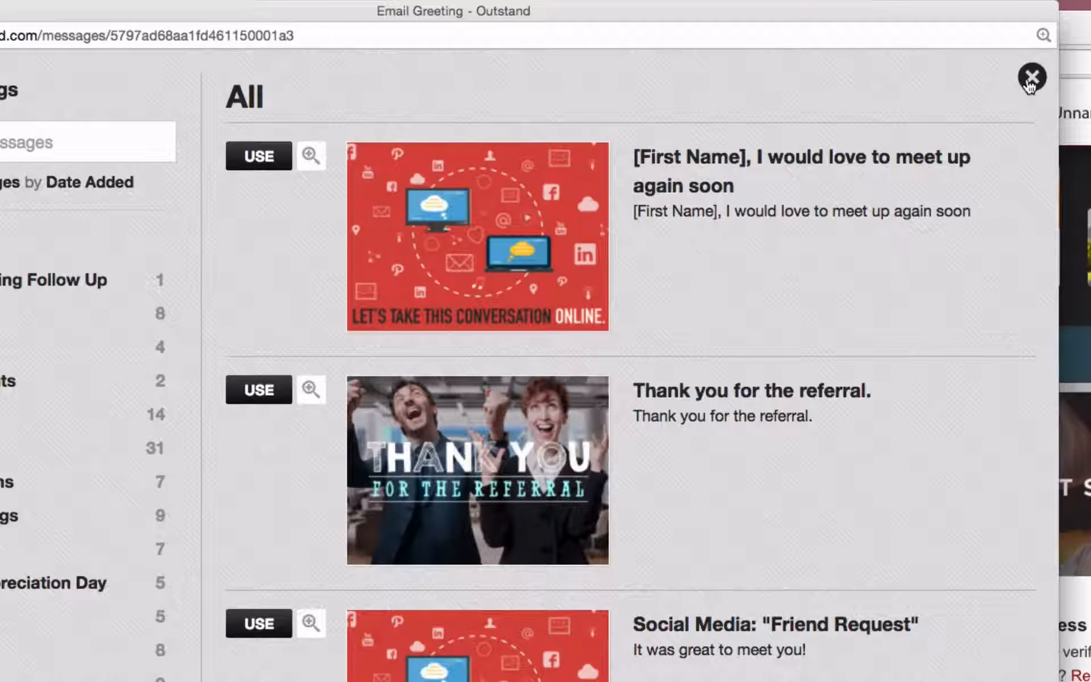
left_click(1029, 81)
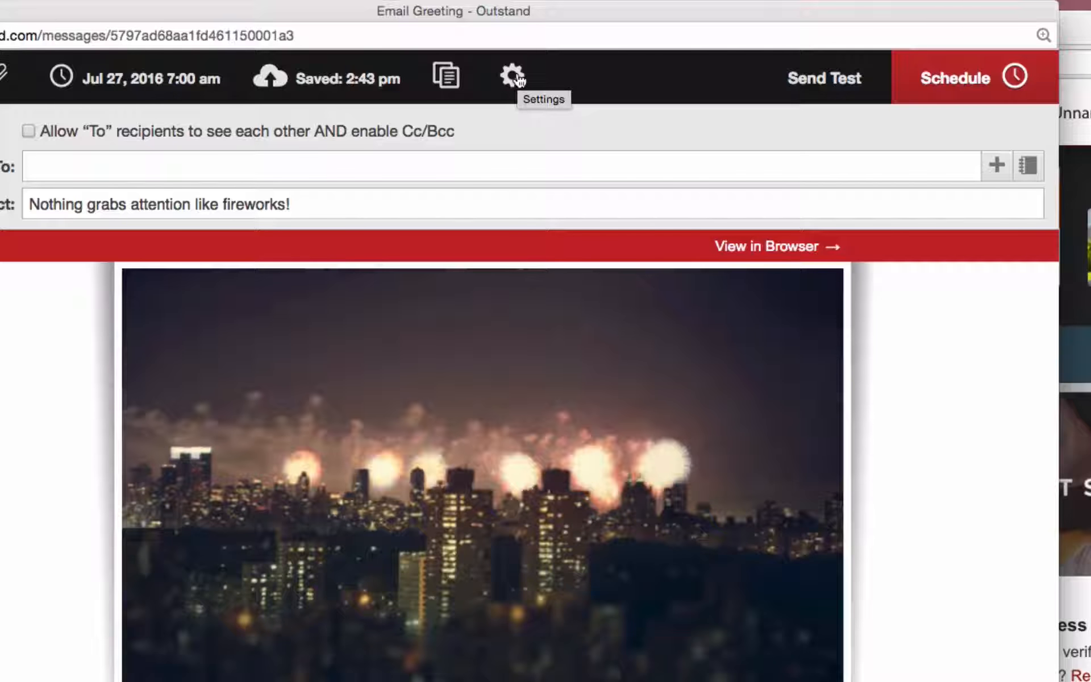
- View the message settings for the Bcc copy and the view-in-browser link, and close them without changes
left_click(517, 78)
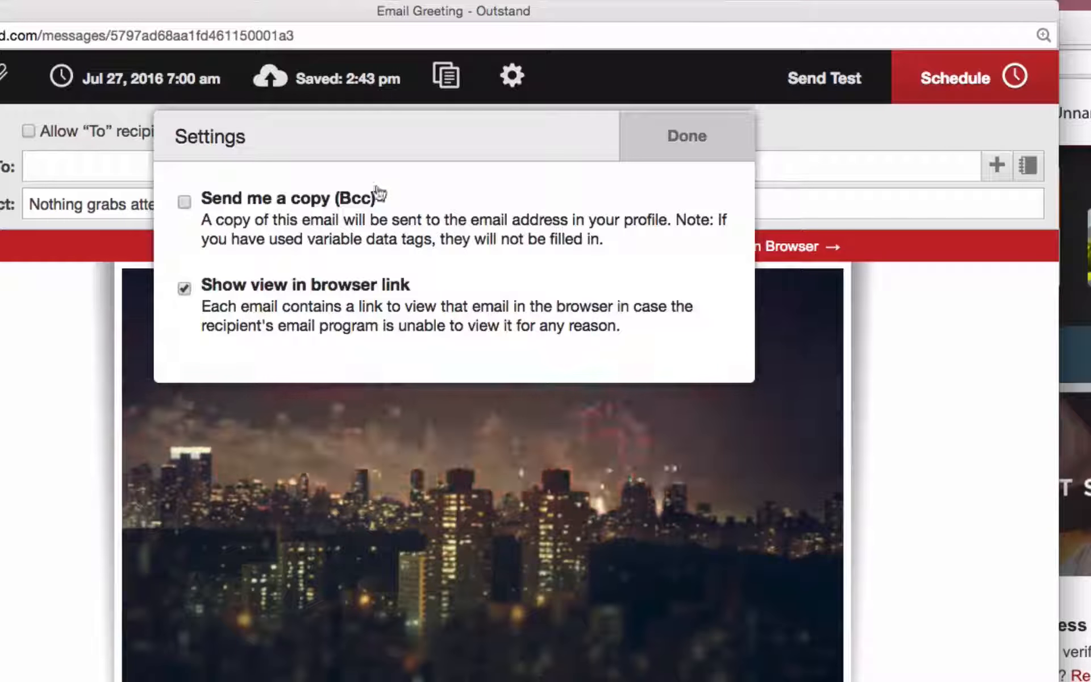
left_click(686, 138)
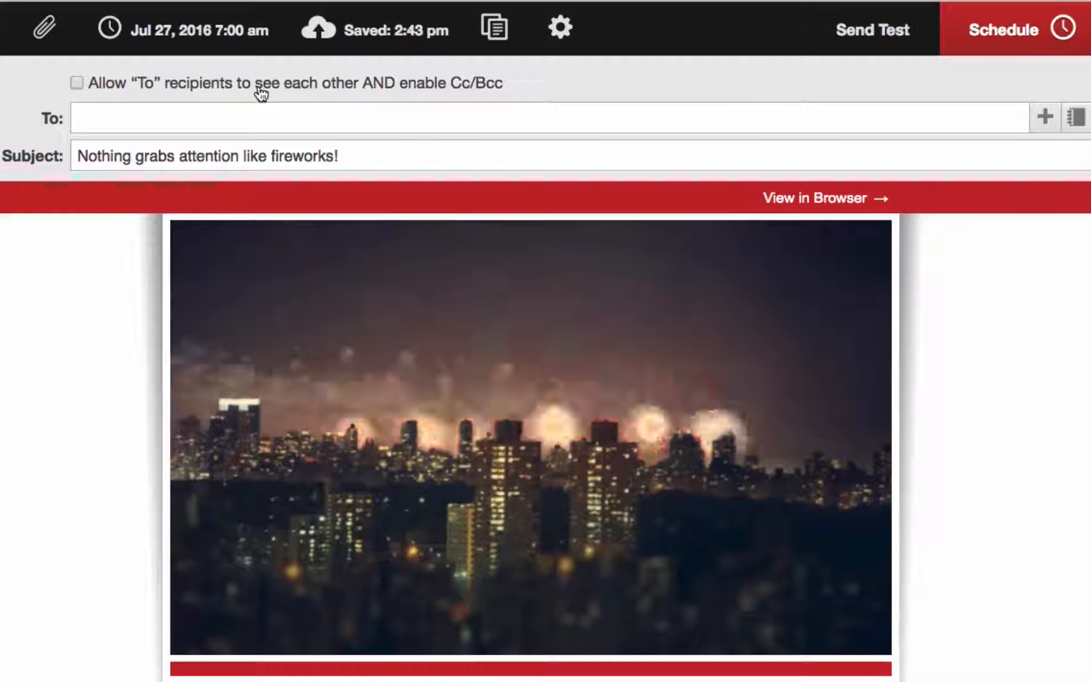
- Allow "To" recipients to see each other with Cc/Bcc enabled, and address the message to three individual contacts
left_click(77, 83)
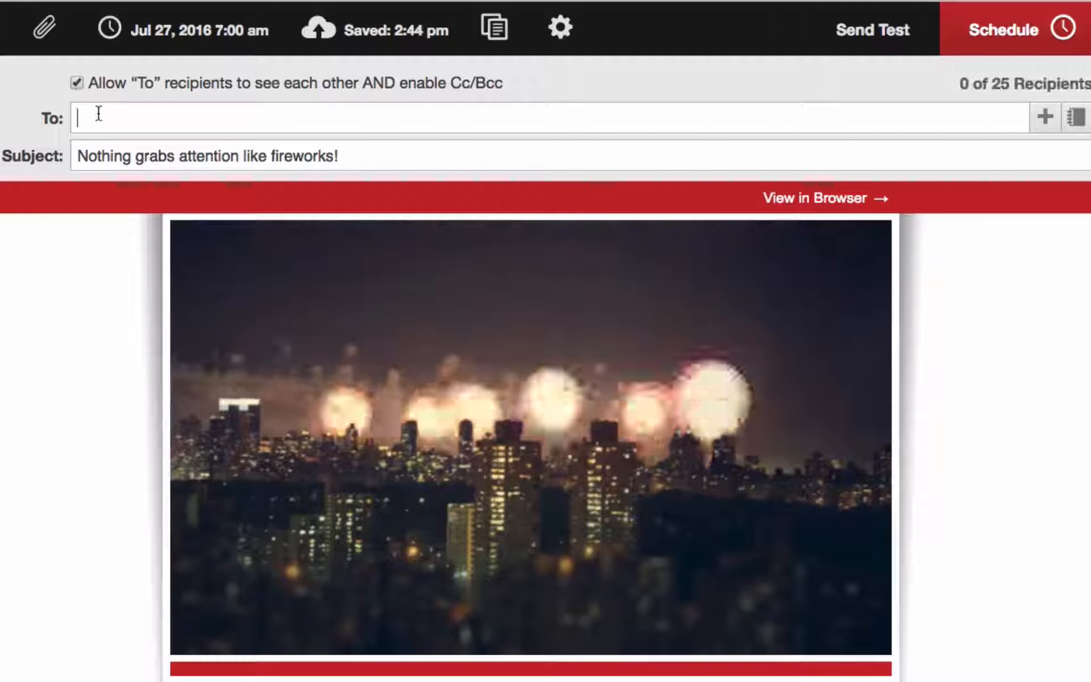
left_click(97, 117)
type("aaron")
key("Return")
type("chris")
key("Return")
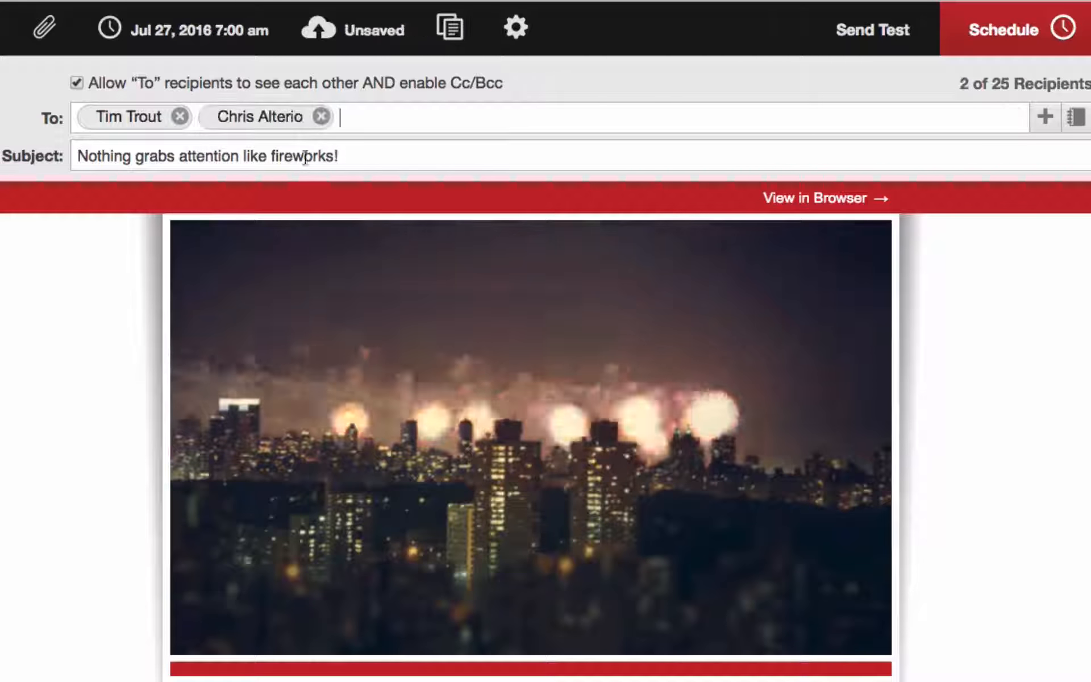
type("kell")
key("BackSpace")
key("BackSpace")
key("BackSpace")
key("BackSpace")
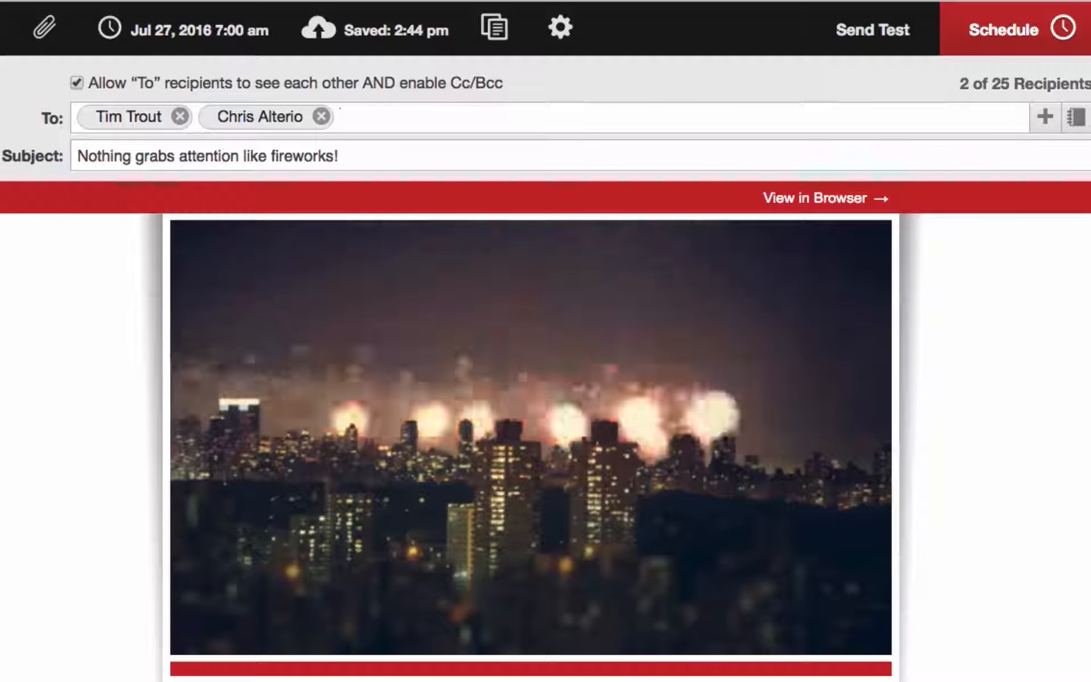
type("jane")
left_click(458, 154)
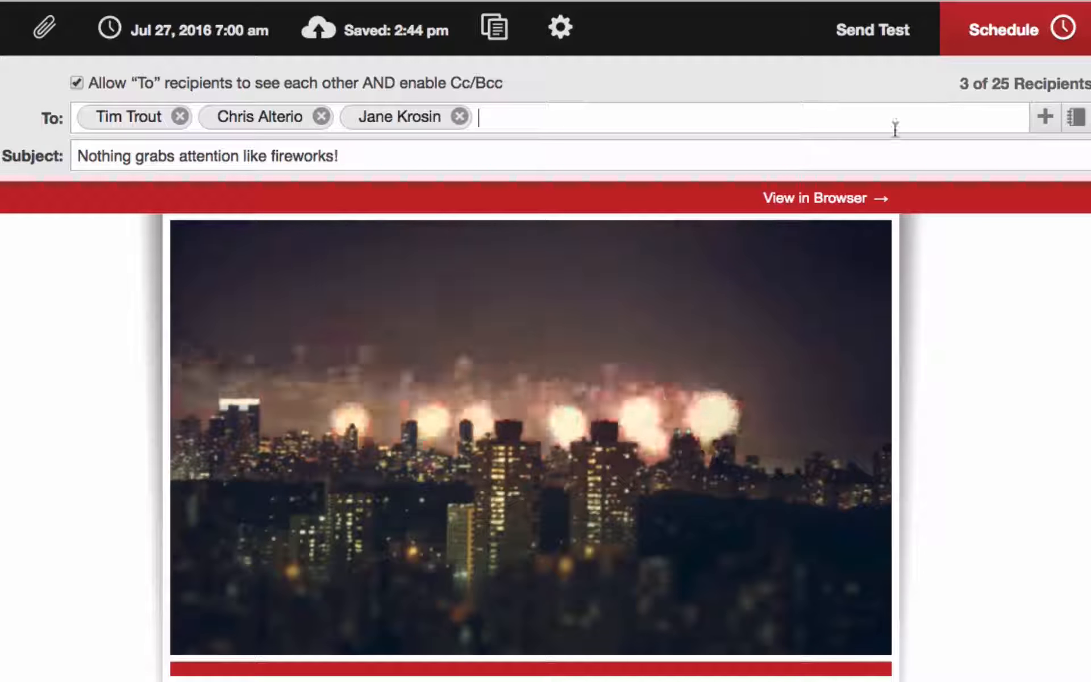
- Remove all individual recipients from the message and turn off recipient visibility with Cc/Bcc
left_click(197, 117)
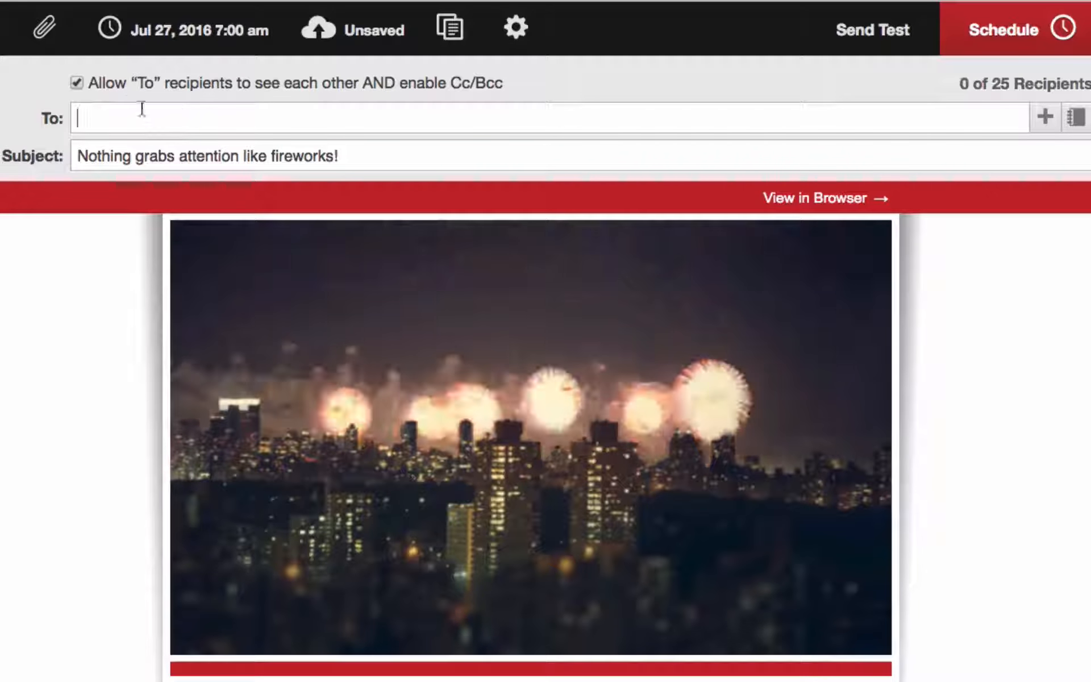
left_click(77, 83)
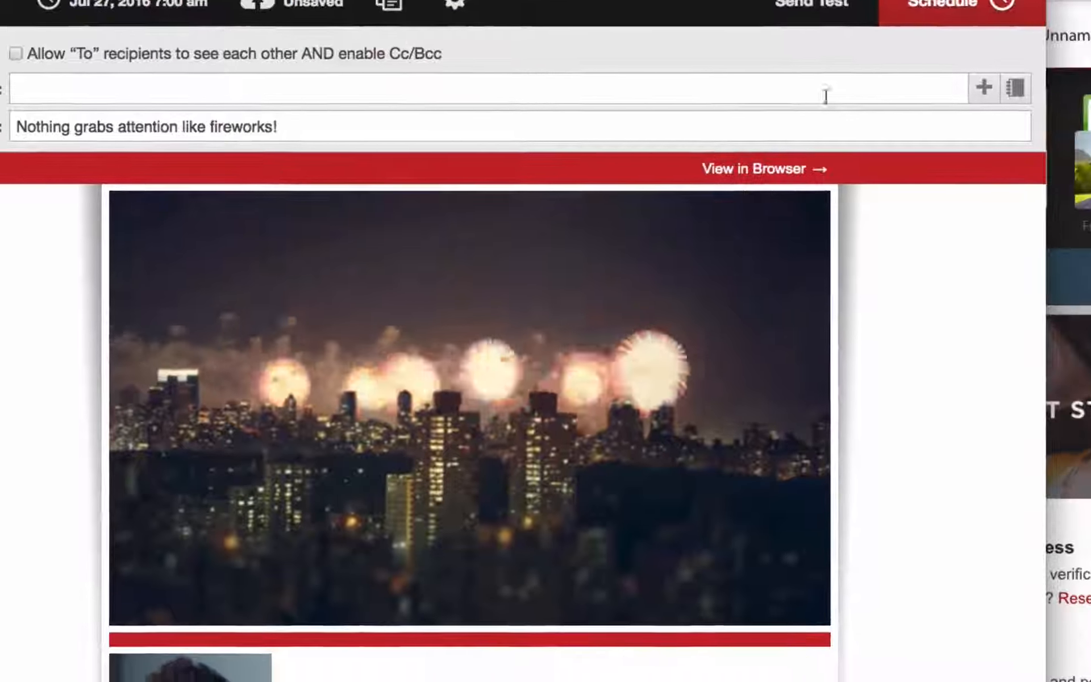
- Add the Newsletter contact group as the message's "To" recipient
left_click(1009, 87)
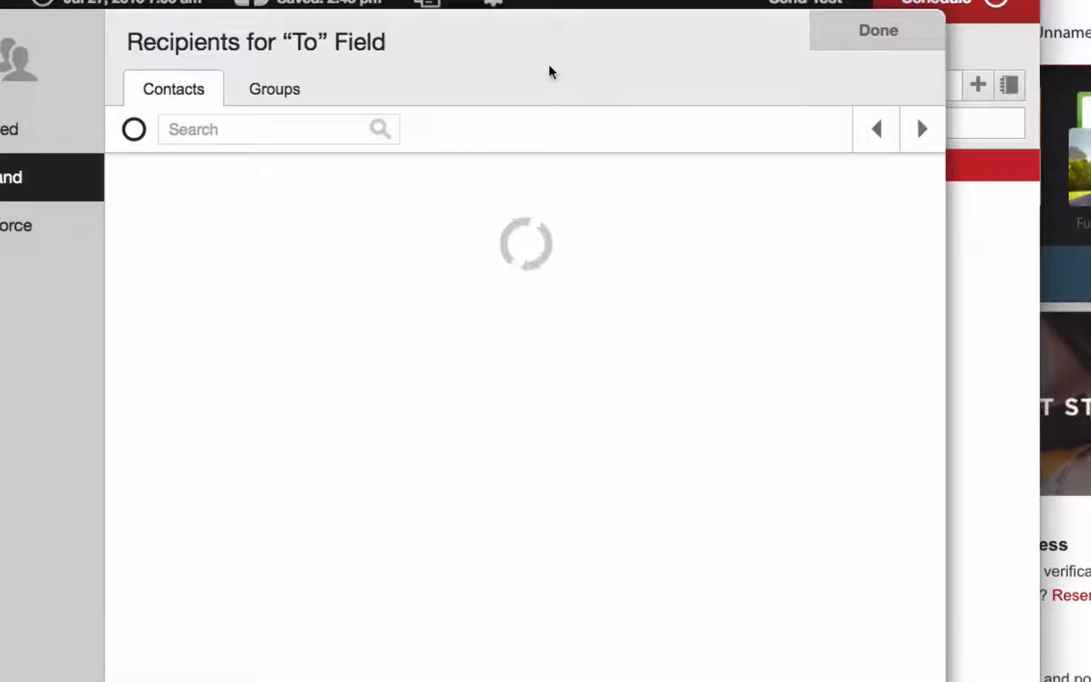
left_click(290, 95)
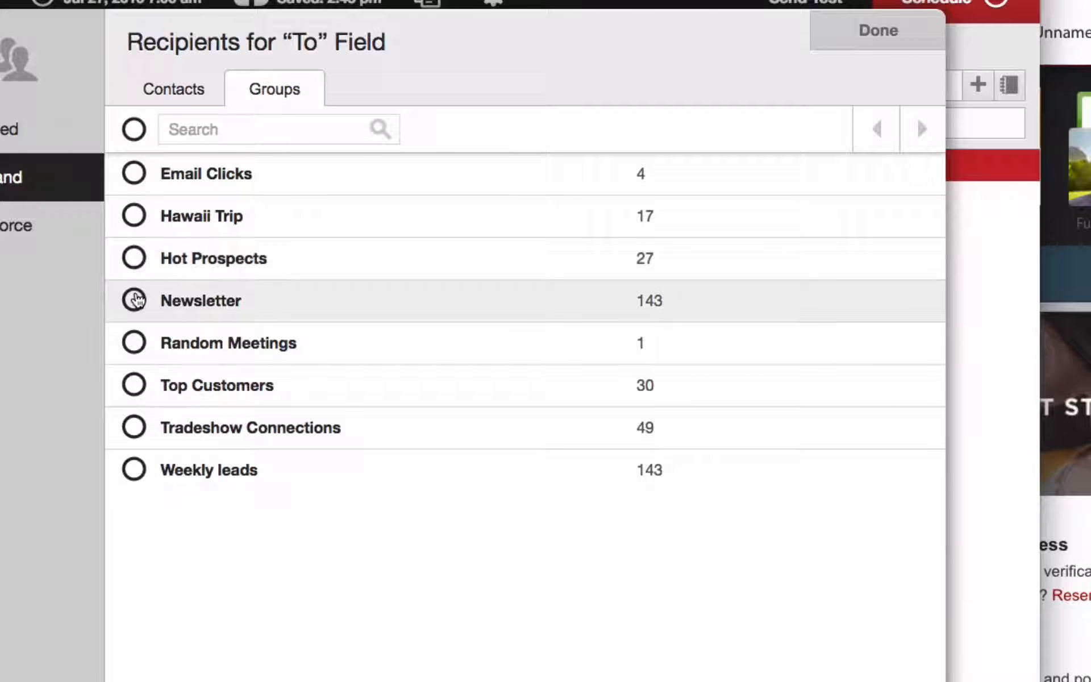
left_click(135, 300)
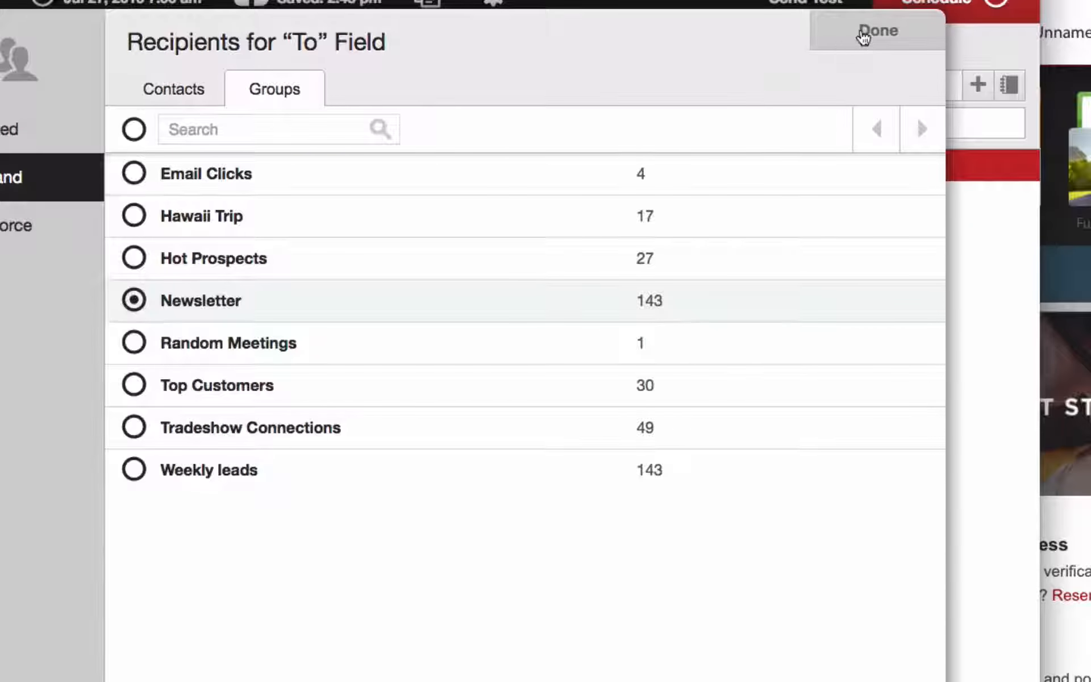
left_click(863, 31)
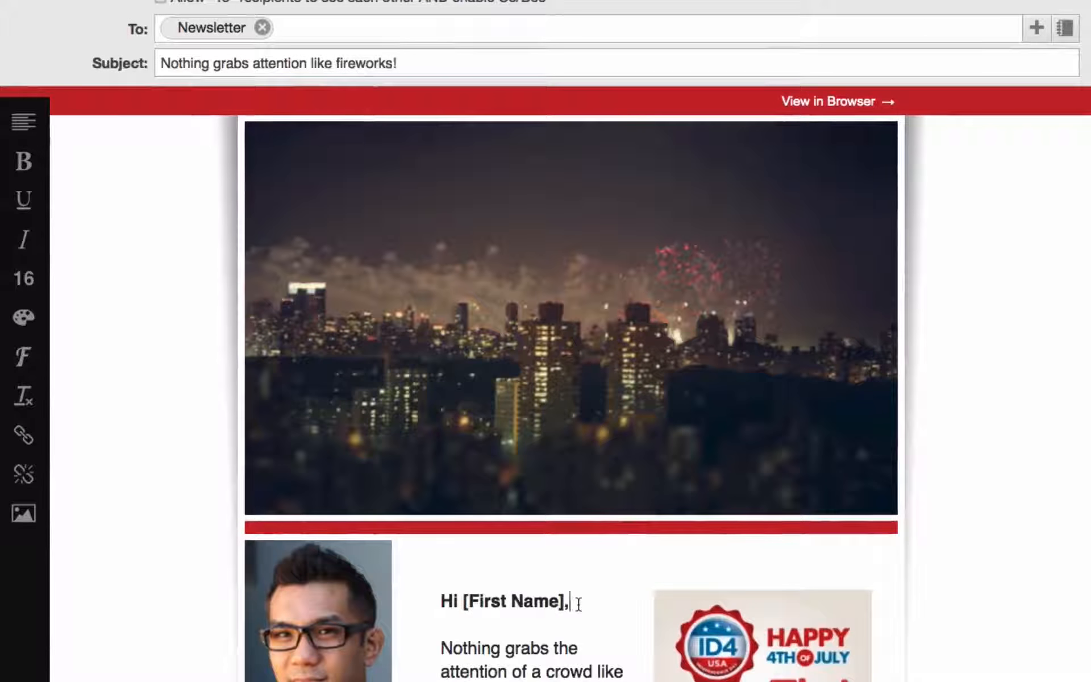
left_click_drag(570, 600, 465, 601)
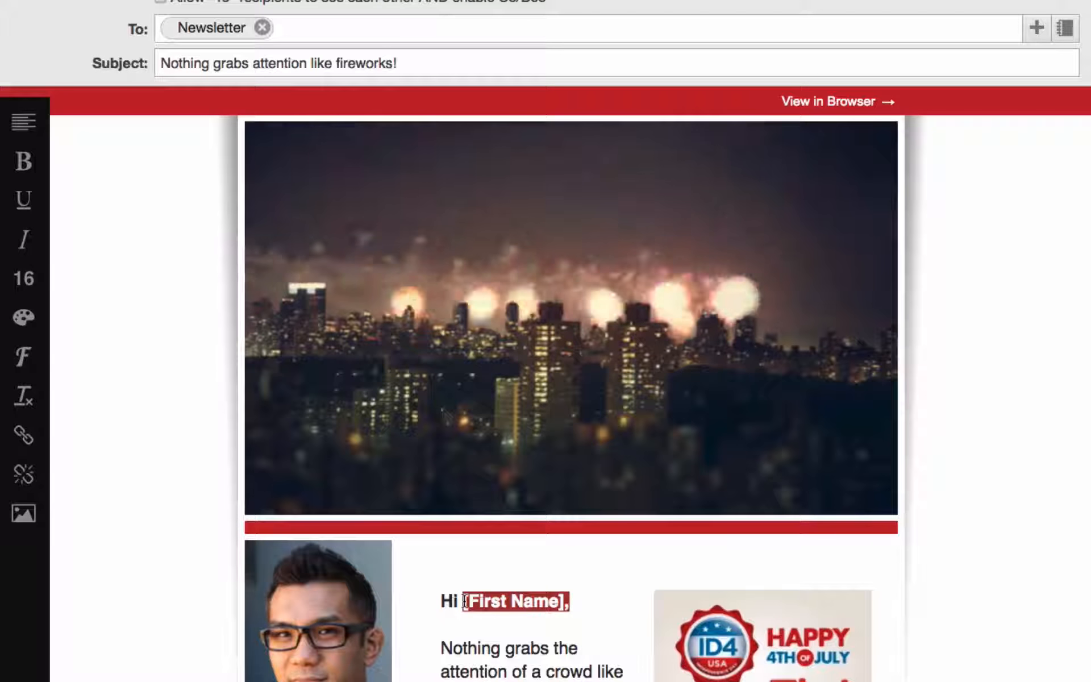
left_click(465, 601)
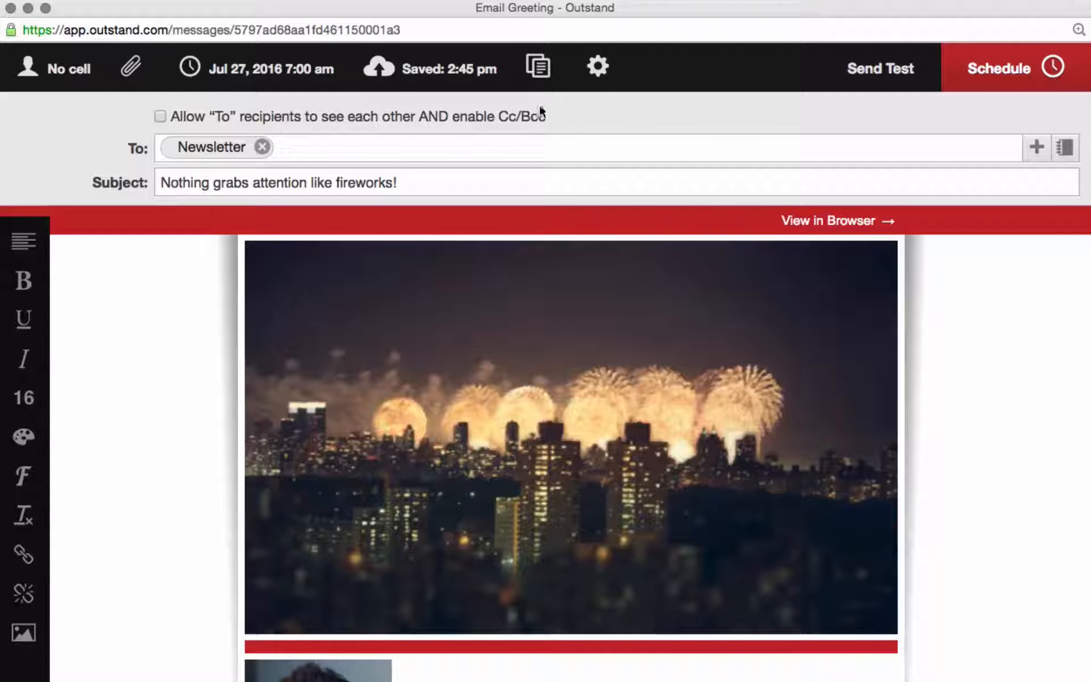
- Remove the message's scheduled sending time so that it can be sent immediately
left_click(265, 71)
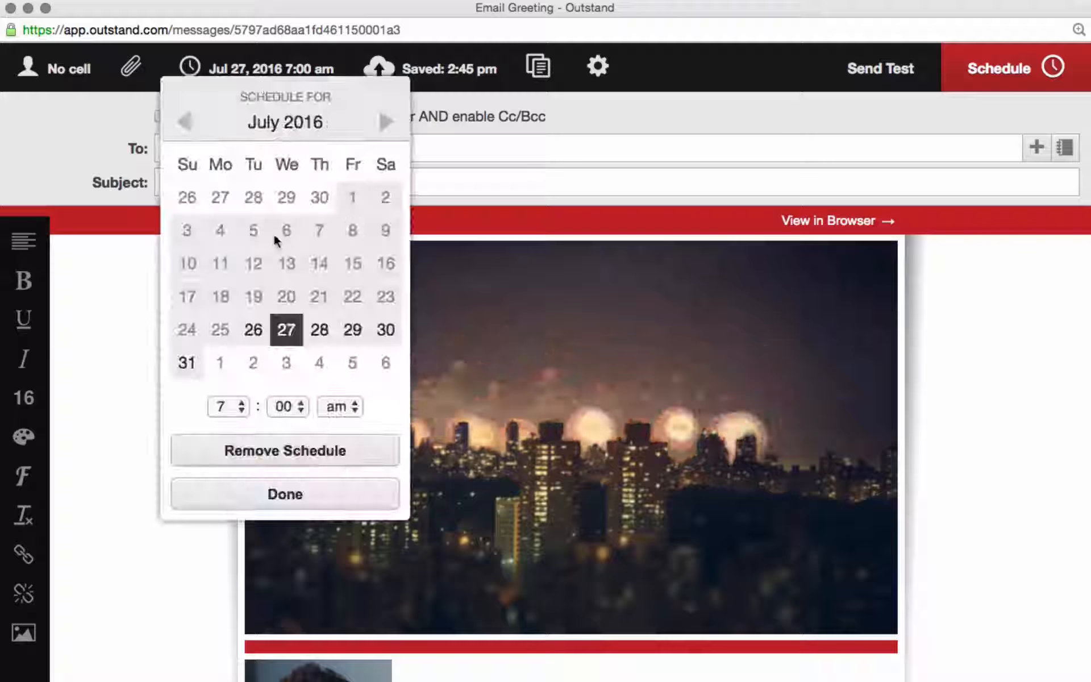
left_click(290, 454)
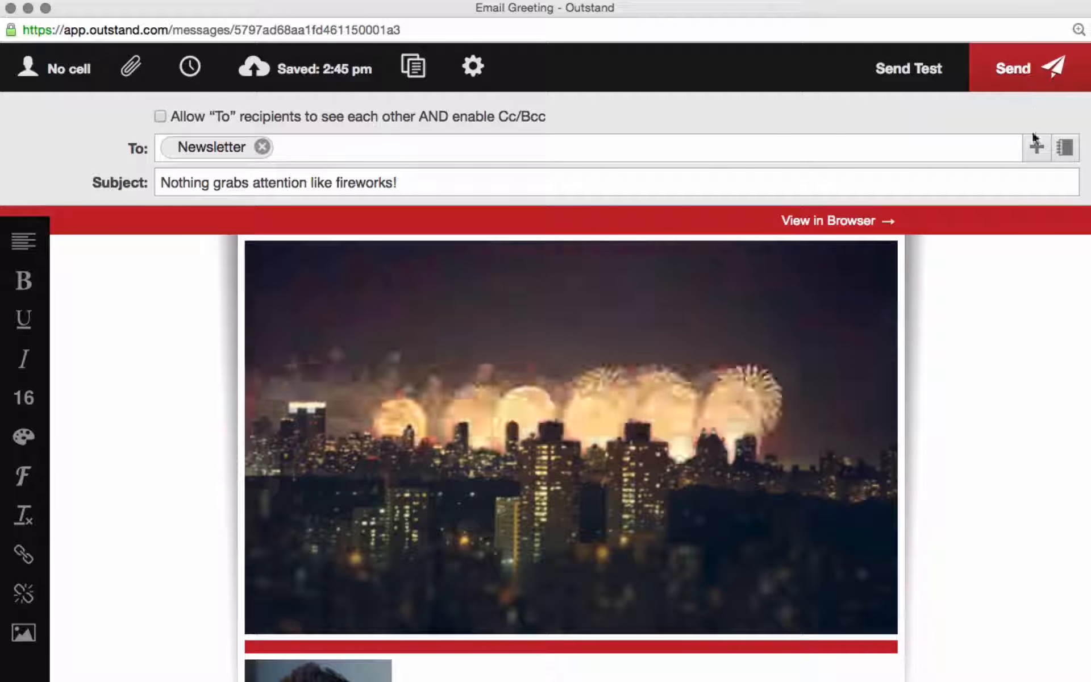
scroll(1030, 284, "down", 1)
scroll(1030, 284, "up", 1)
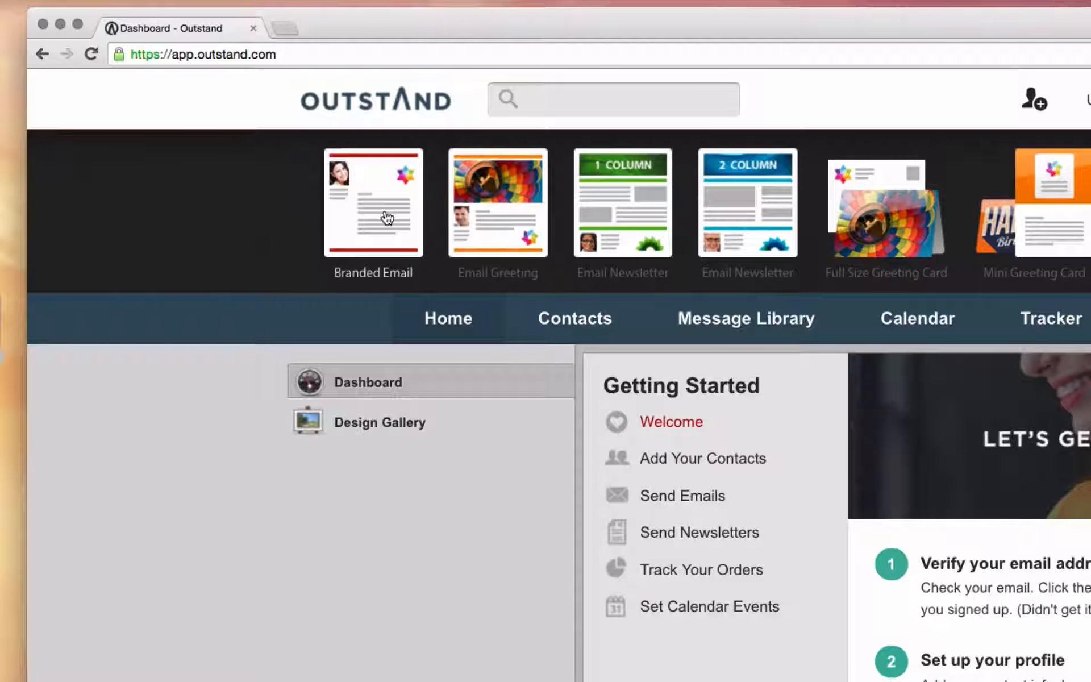
- Create a new Branded Email from the dashboard, and reposition and enlarge its composing window
left_click(387, 218)
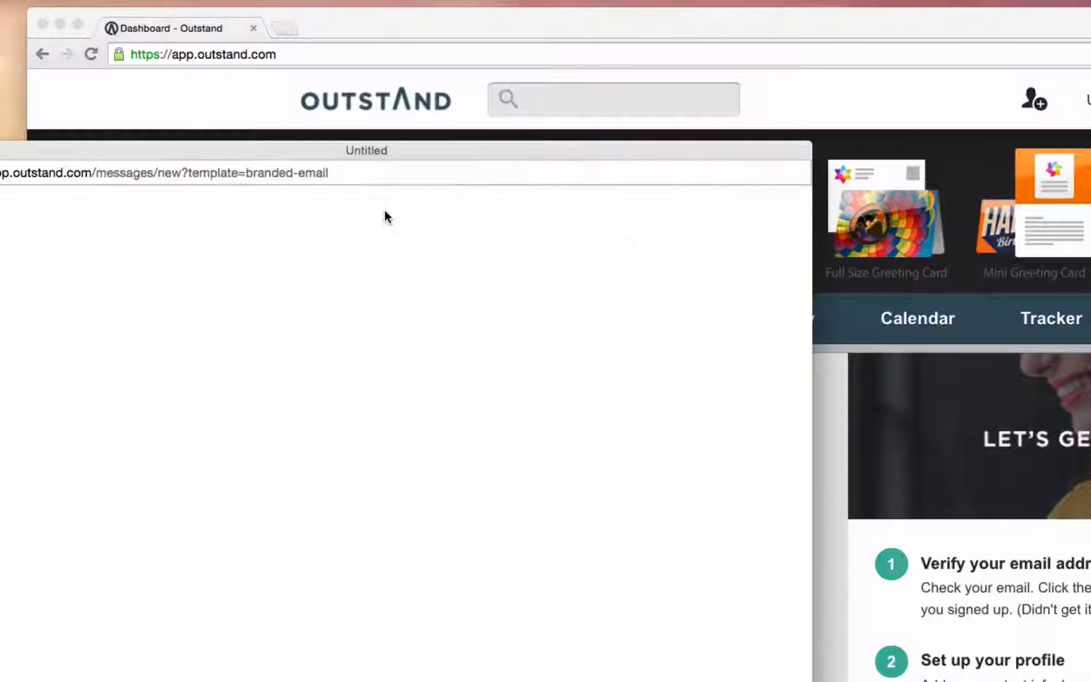
left_click_drag(419, 151, 591, 11)
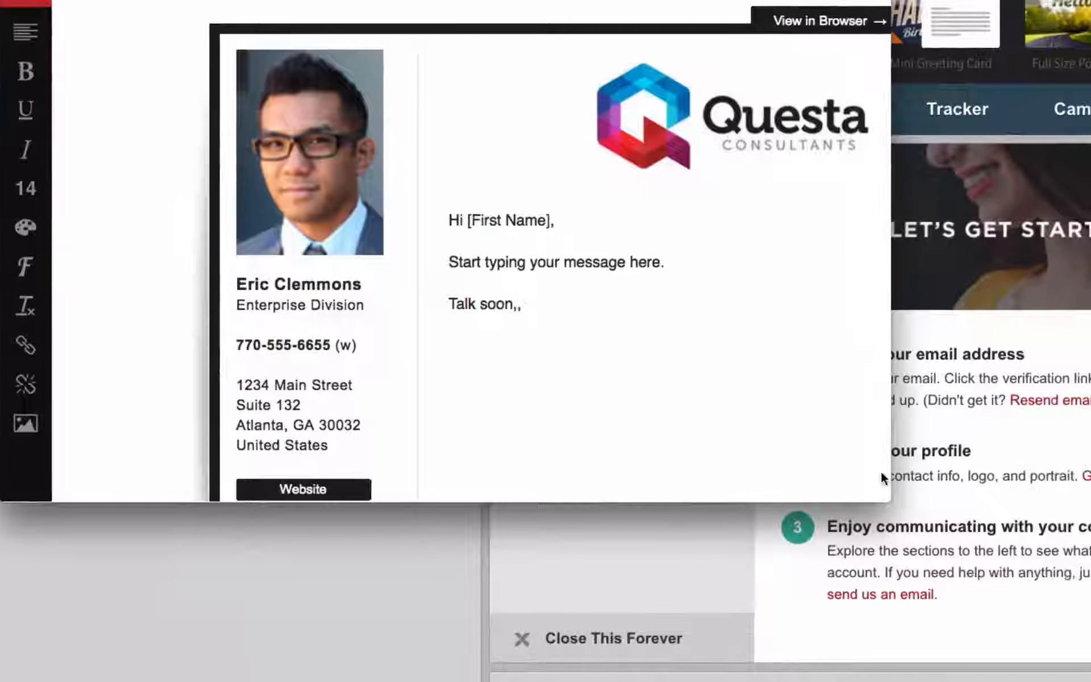
left_click_drag(887, 500, 1082, 681)
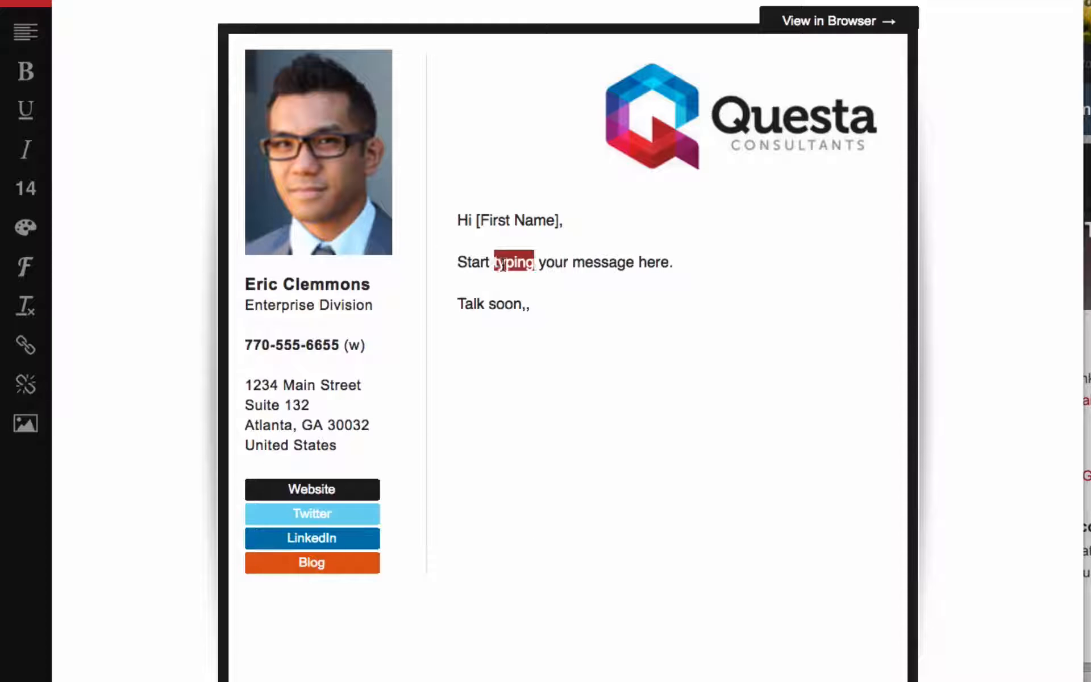
- Insert the 4th of July "Ribbon" design from the gallery into the branded email's body text
left_click(27, 425)
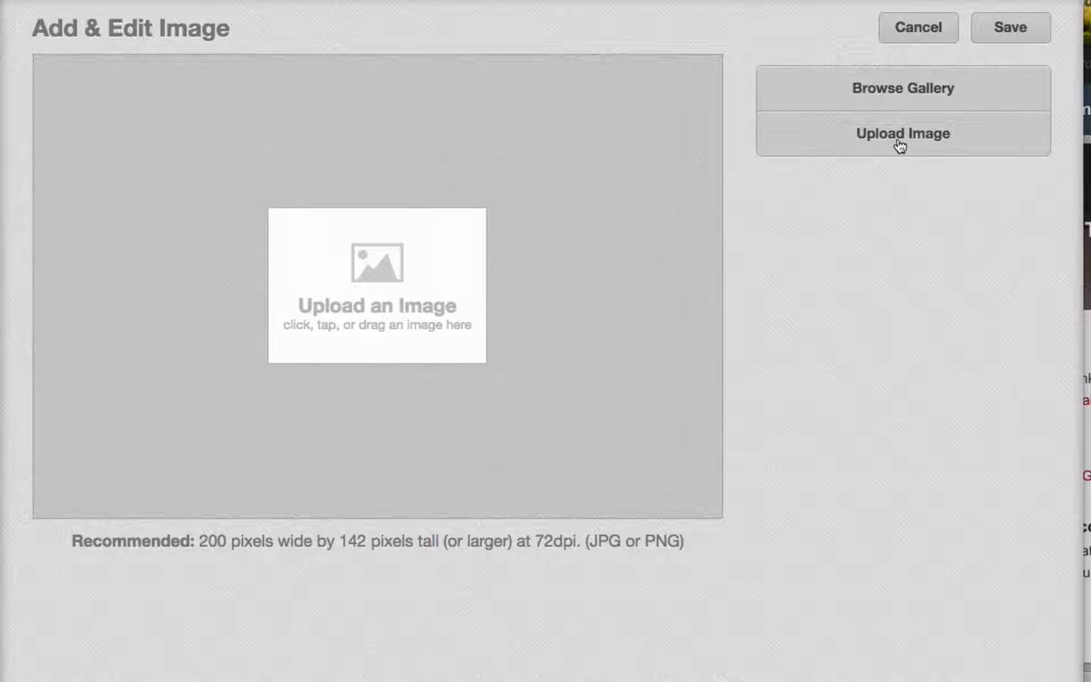
left_click(900, 90)
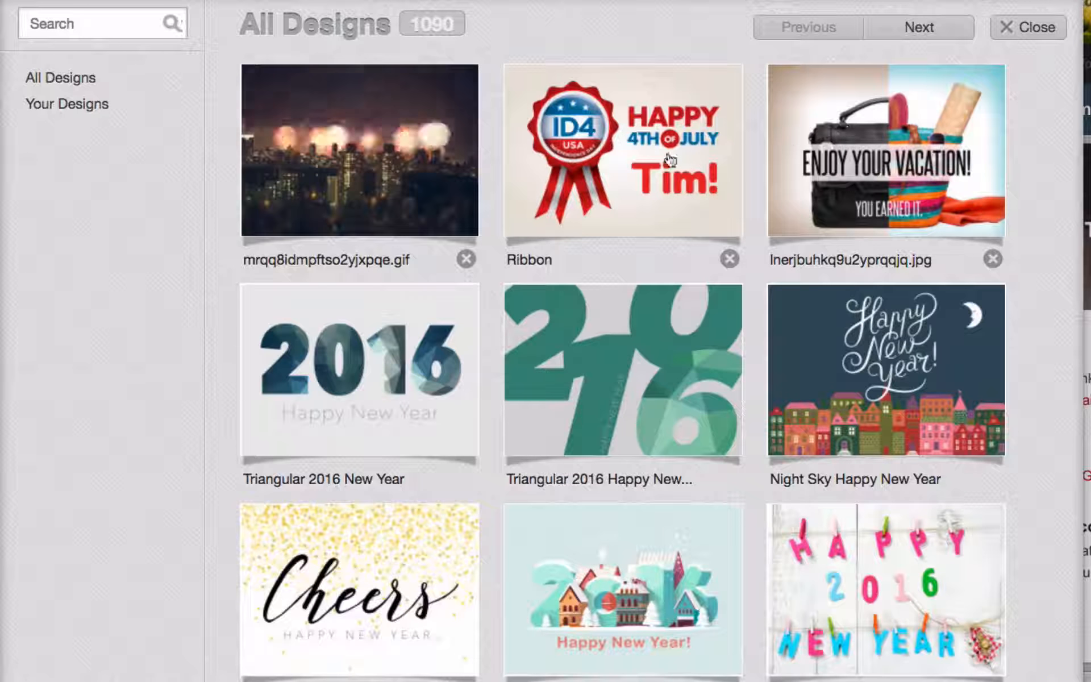
left_click(641, 157)
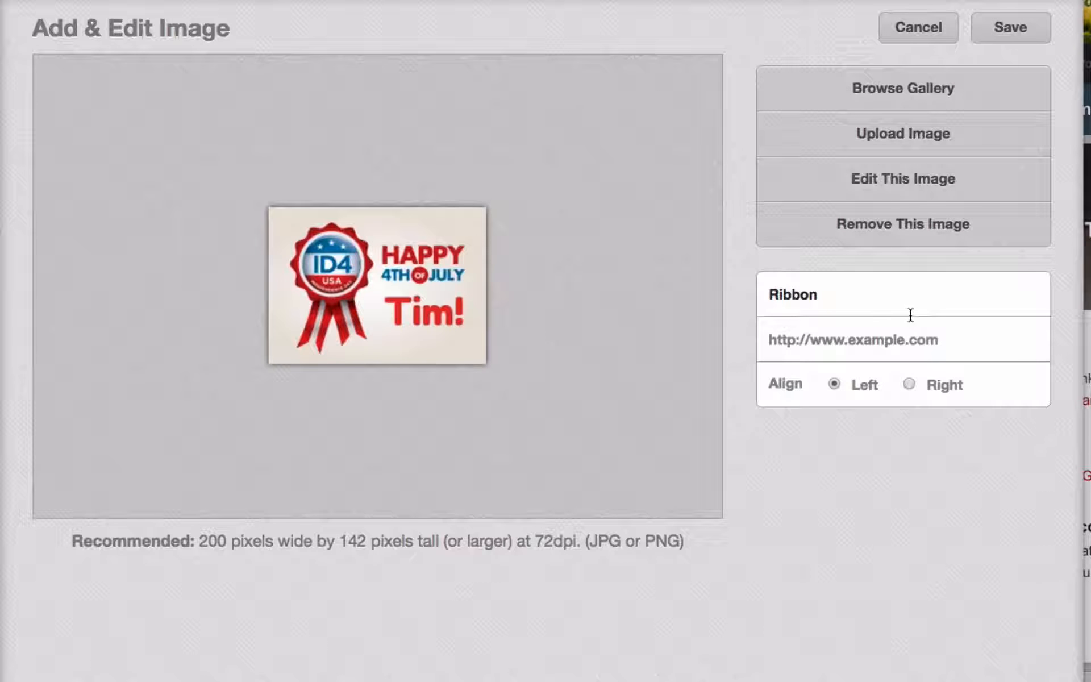
left_click(1011, 29)
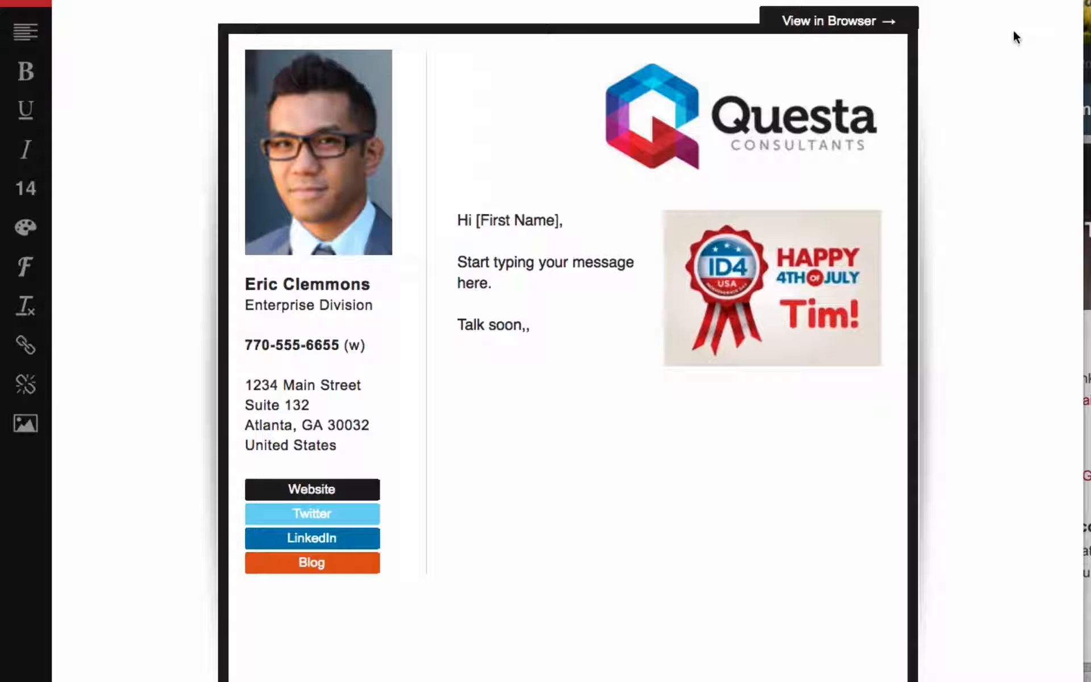